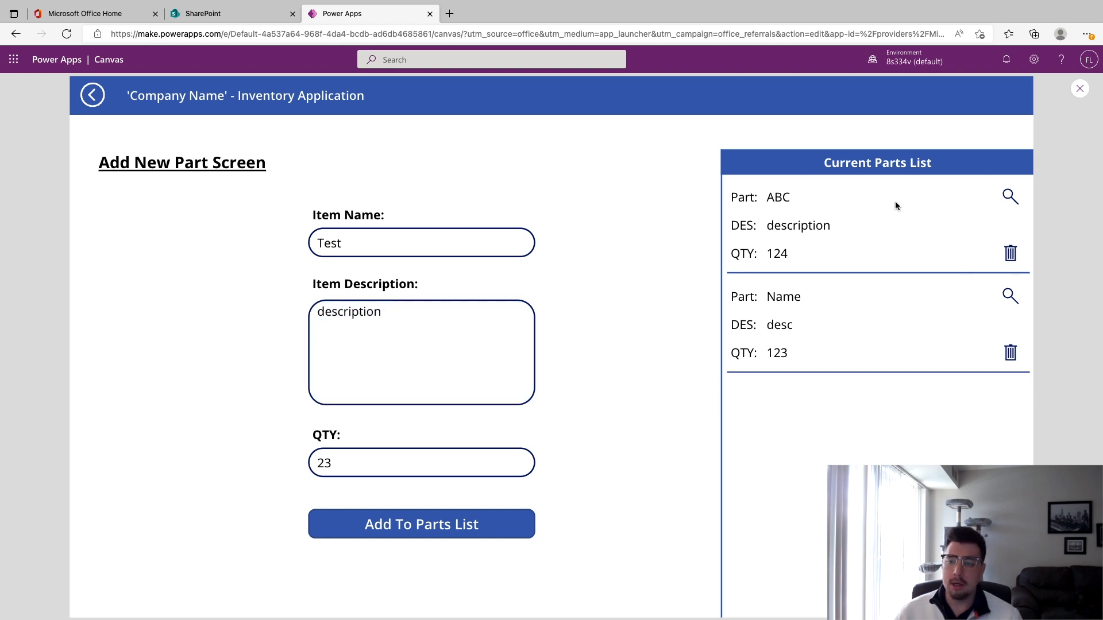
Step: Add the Test part with quantity 23 to the parts list in the running app, and close the preview
click(433, 526)
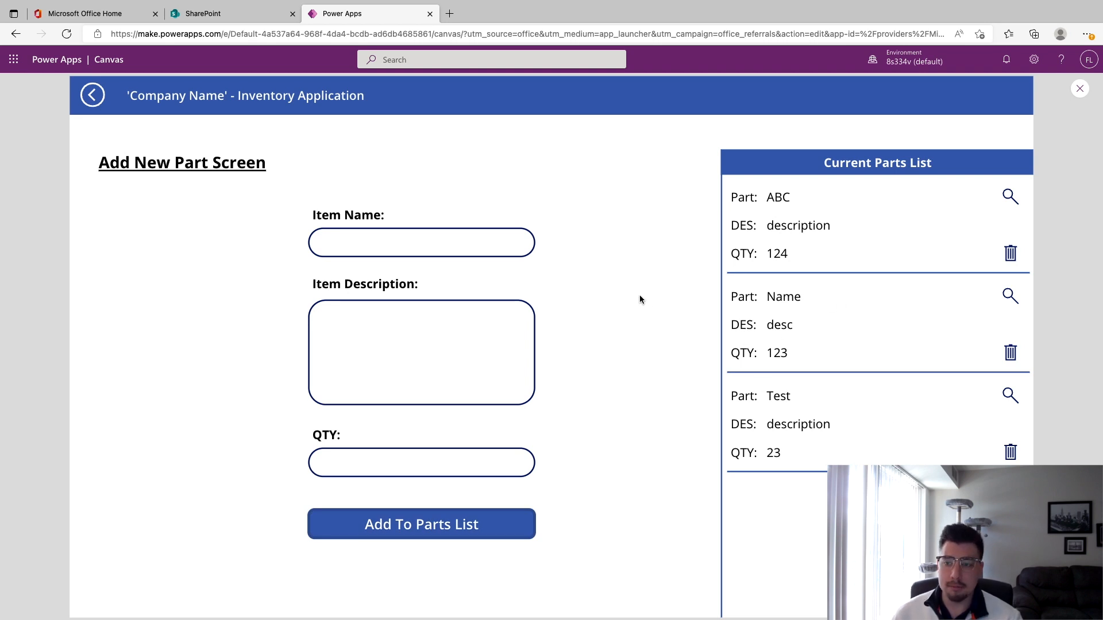
click(1080, 88)
click(658, 386)
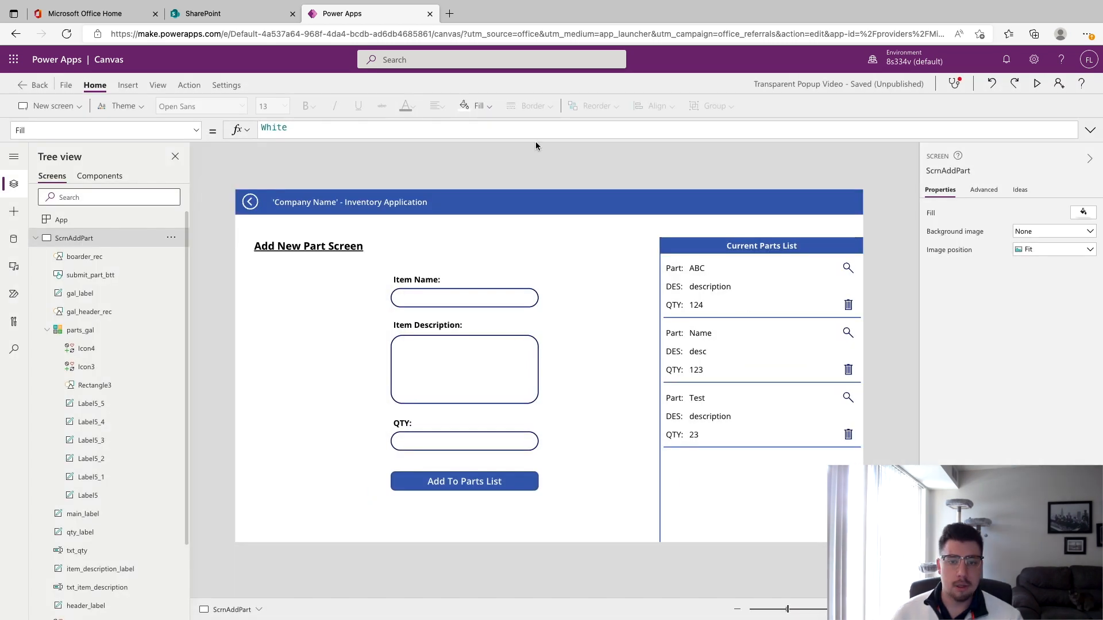
Step: Insert a rectangle shape on the ScrnAddPart screen
click(127, 85)
click(636, 112)
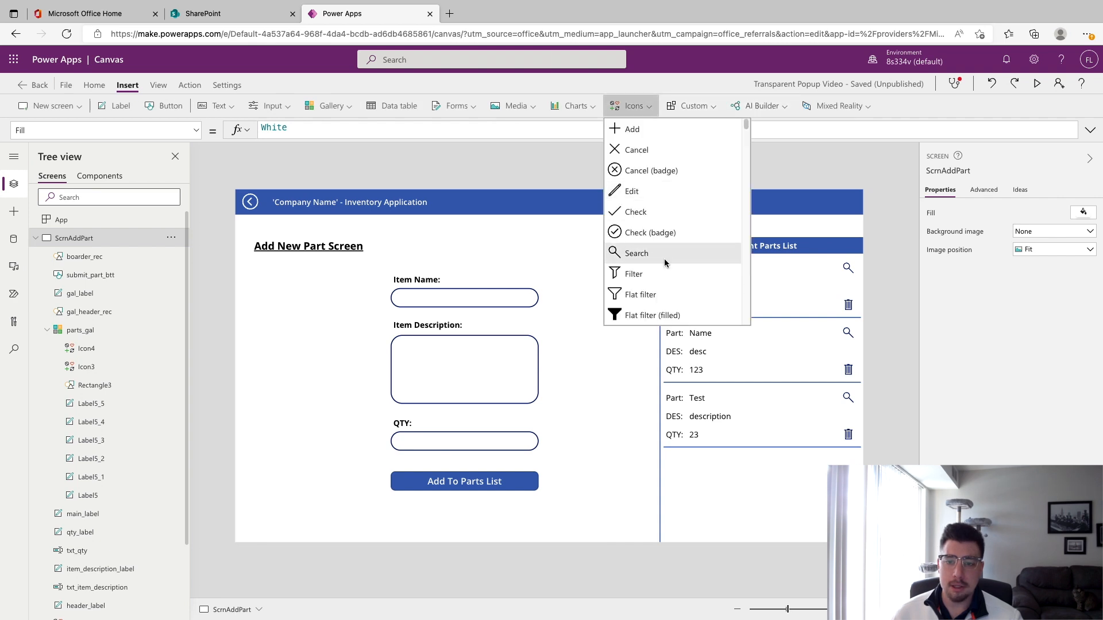
scroll(681, 259, down, 20)
scroll(682, 263, up, 3)
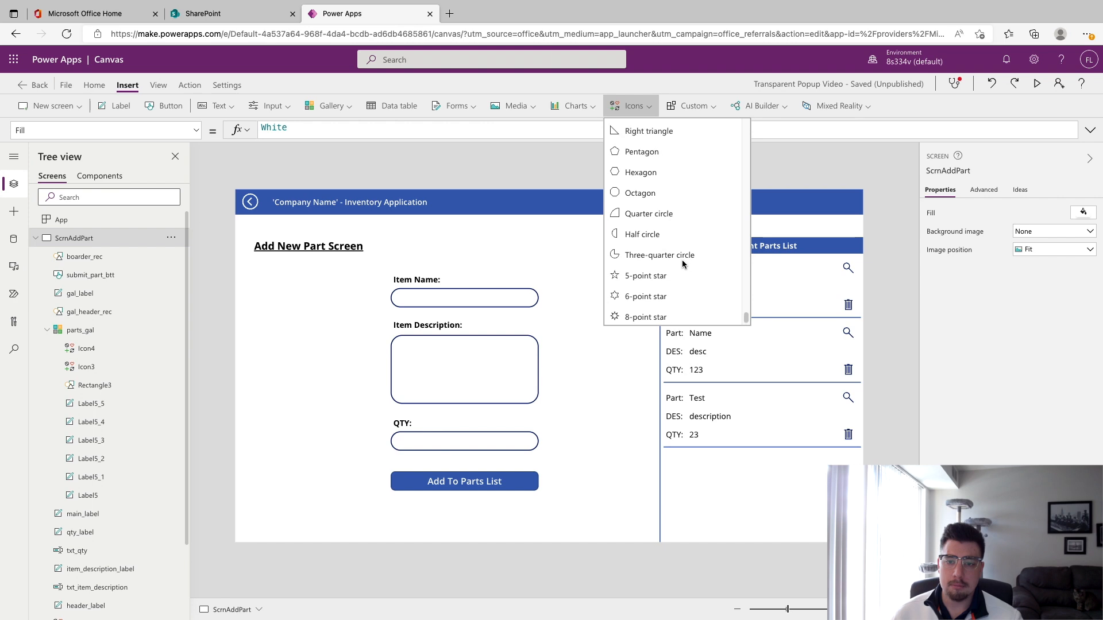
click(665, 148)
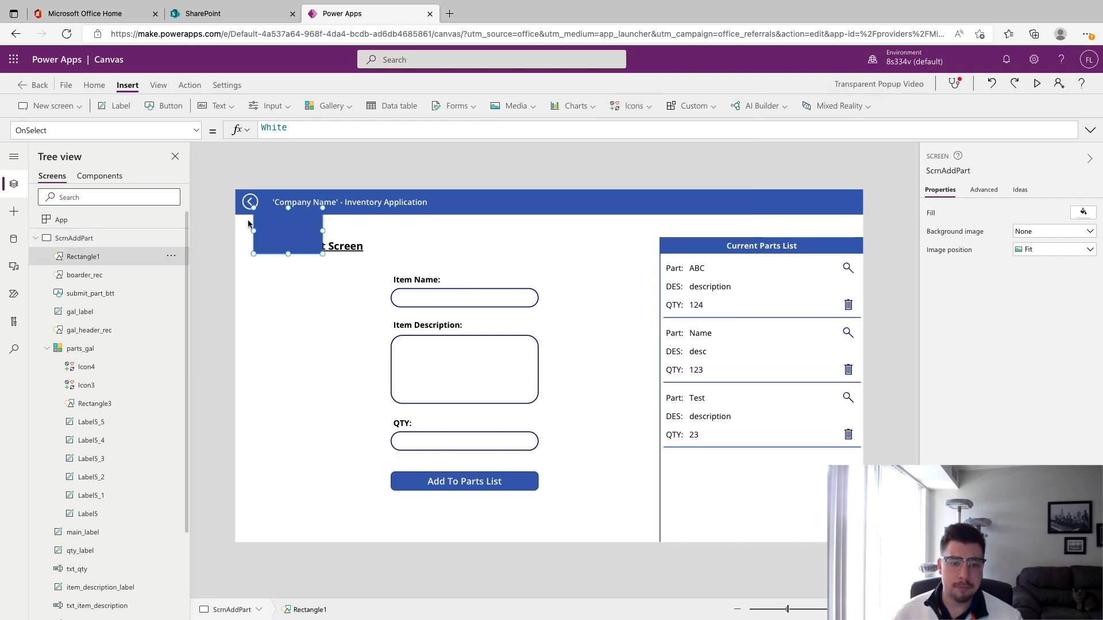
Step: Fill the new rectangle with white and stretch it over the entire ScrnAddPart screen
click(1083, 322)
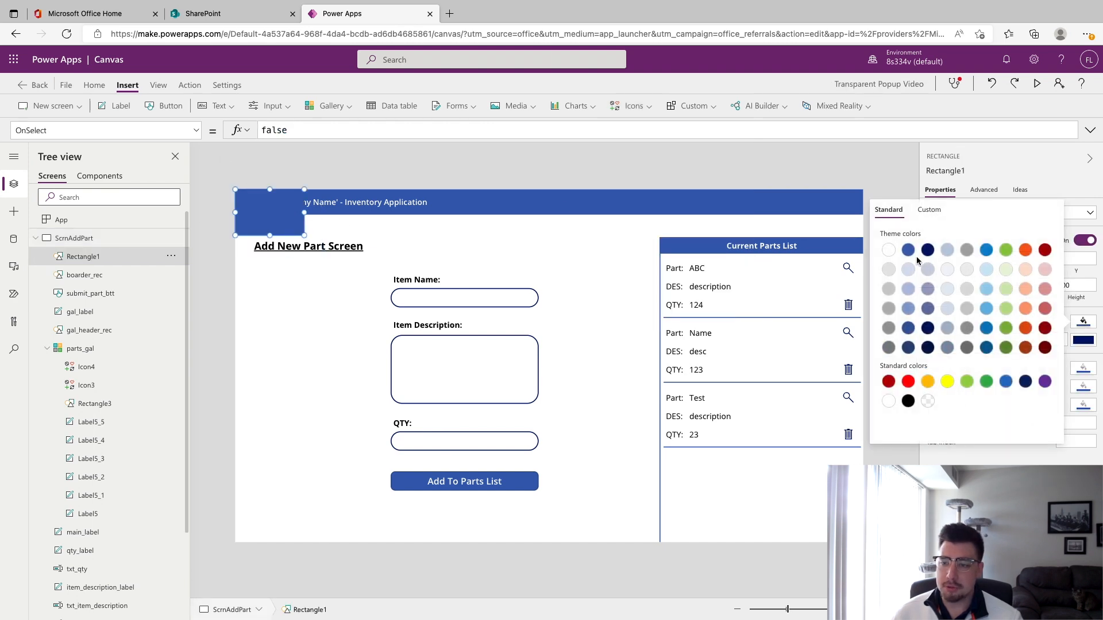
click(888, 250)
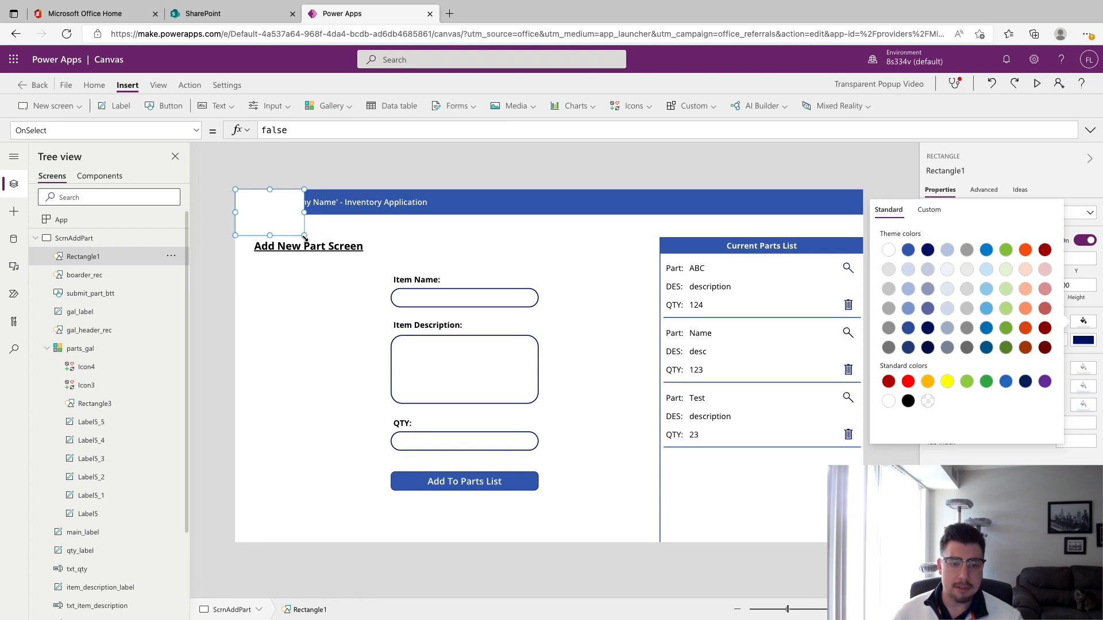
drag(304, 235, 863, 541)
click(606, 168)
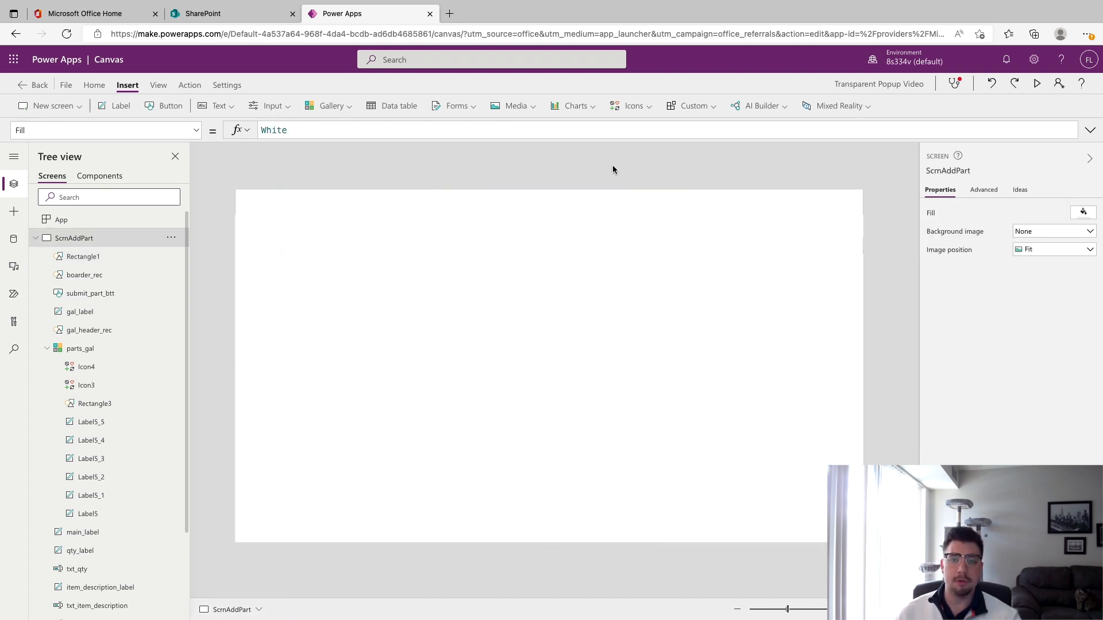
Step: Insert a second rectangle, enlarge it to about 487 by 278, and place it in the middle of the screen
click(634, 107)
scroll(655, 241, down, 15)
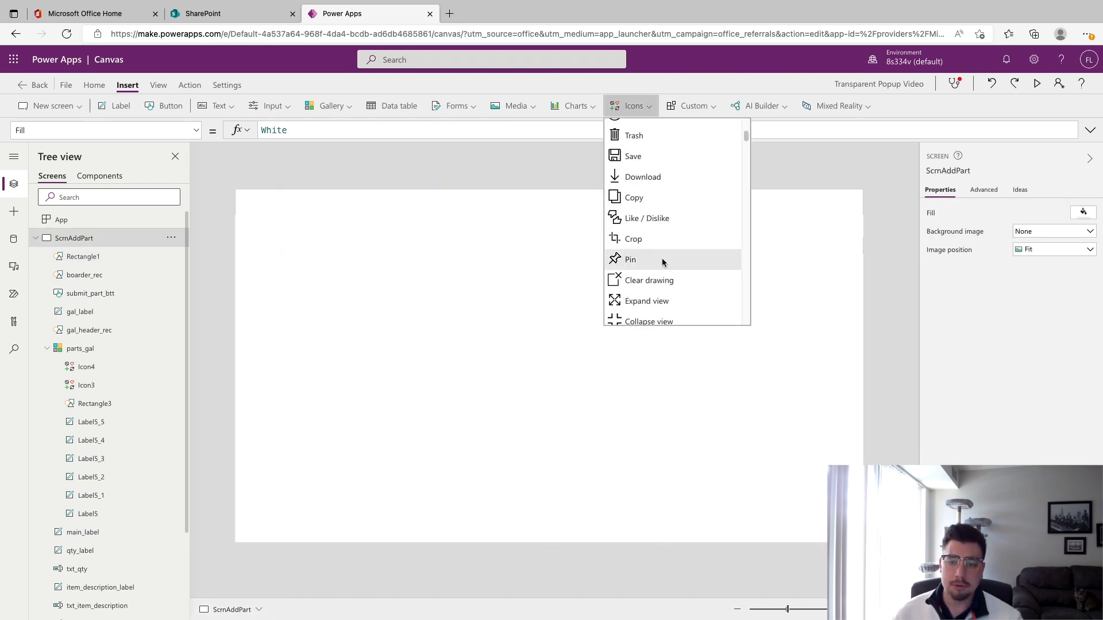
scroll(660, 258, up, 3)
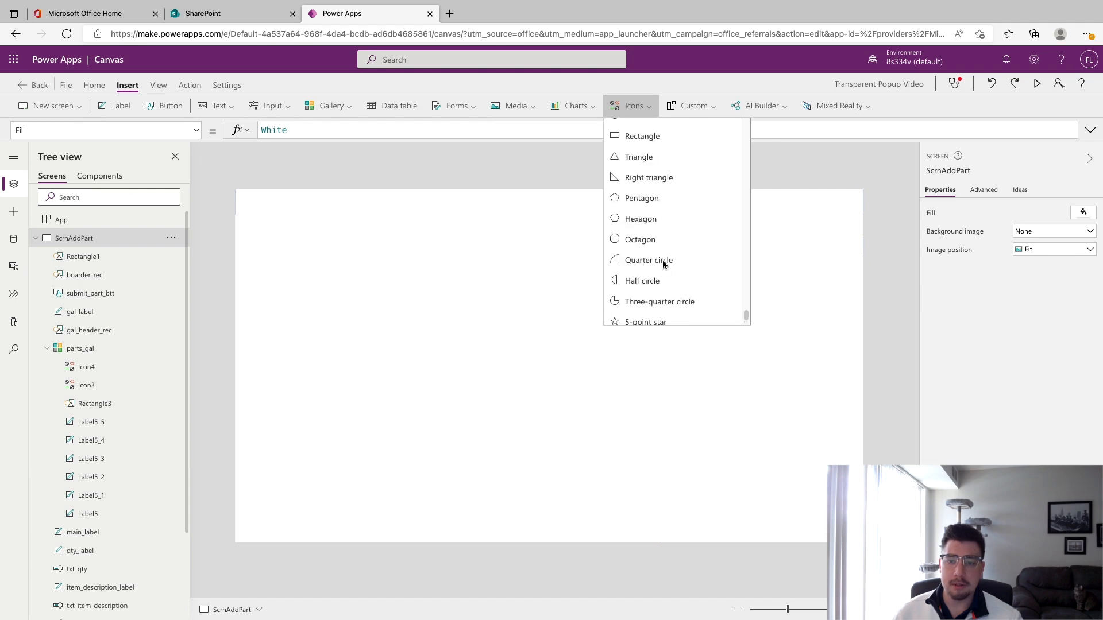
click(647, 139)
drag(362, 259, 637, 425)
drag(535, 362, 559, 365)
Step: Give the central blue rectangle a red border with a thickness of 4
click(1076, 341)
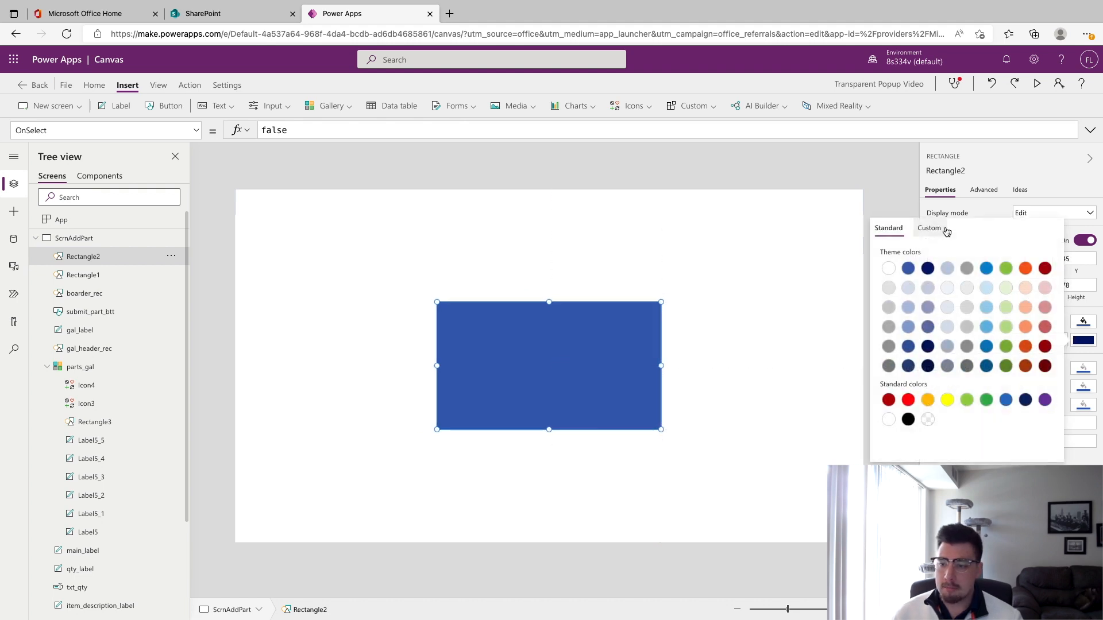
click(908, 399)
click(542, 358)
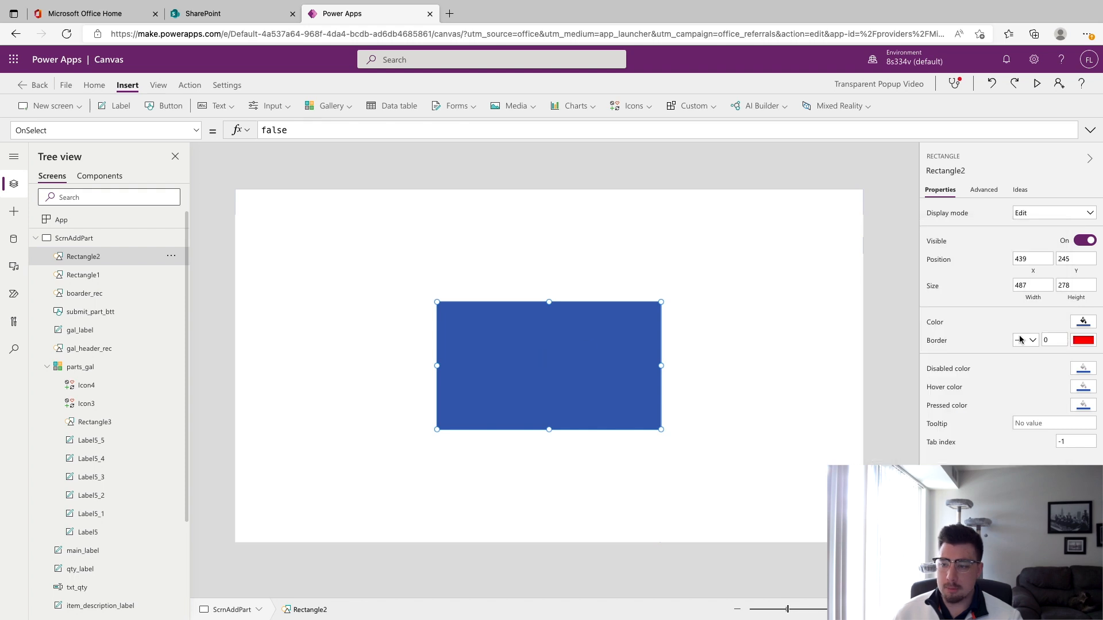
click(1046, 340)
text(4)
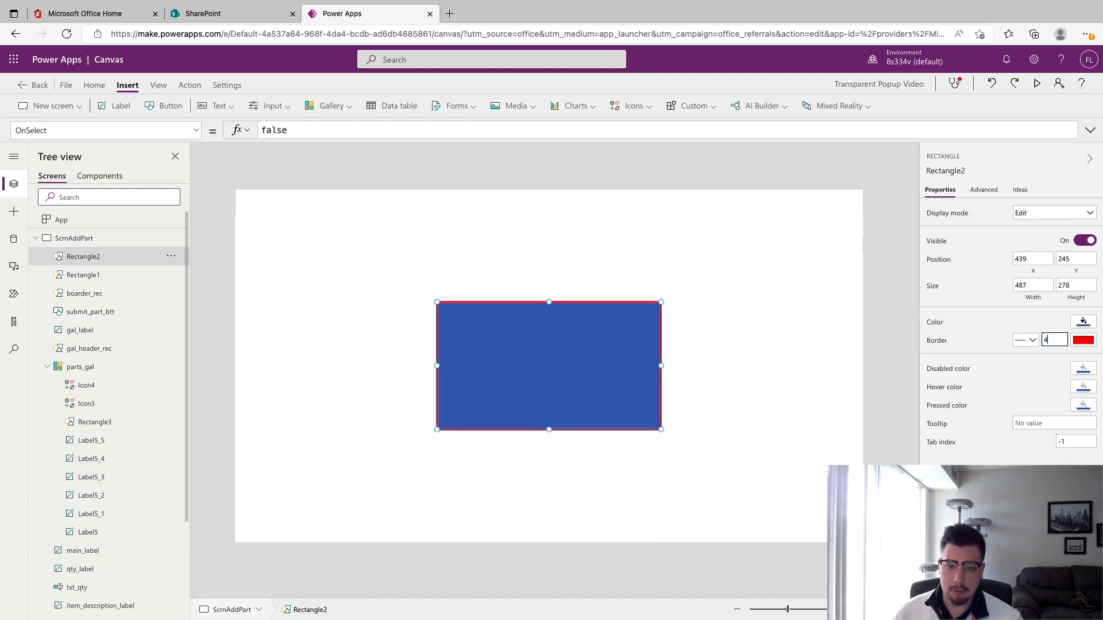
click(617, 174)
Step: Insert a text label and place it in the upper part of the blue rectangle
click(219, 106)
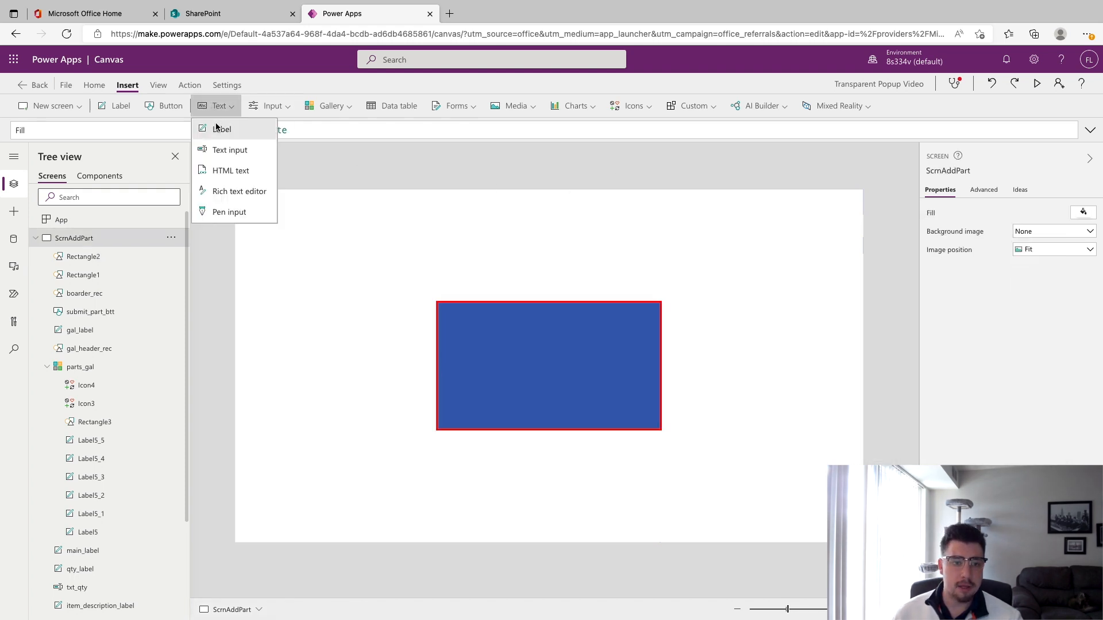
click(230, 129)
drag(291, 216, 534, 327)
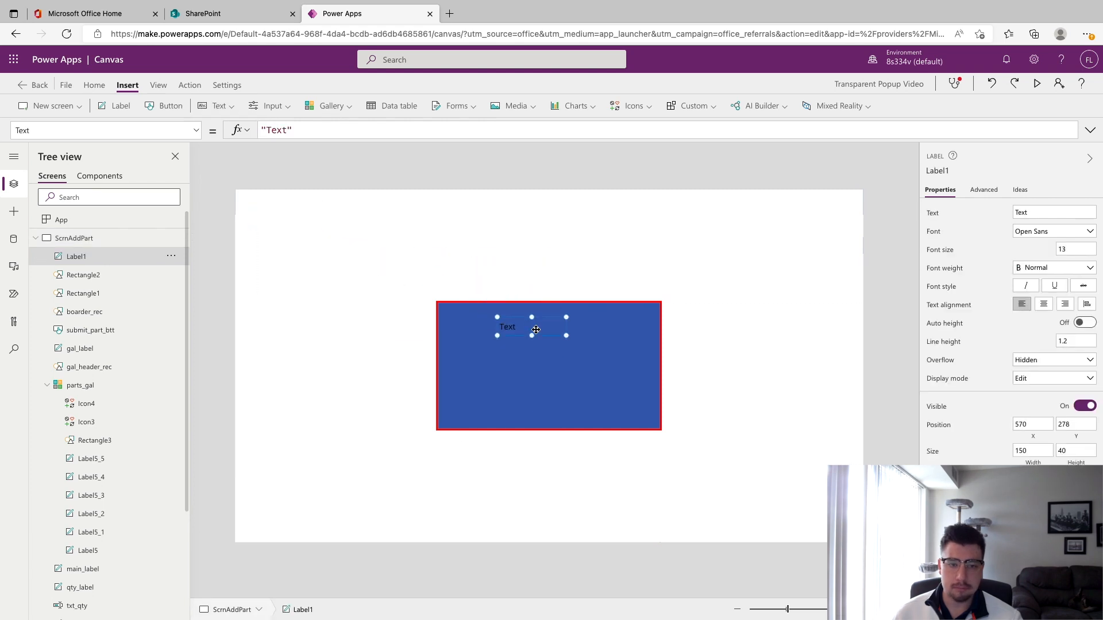
Step: Set the label's text to "Are you sure you want to submit?" and center-align it
double_click(278, 131)
text(Are you )
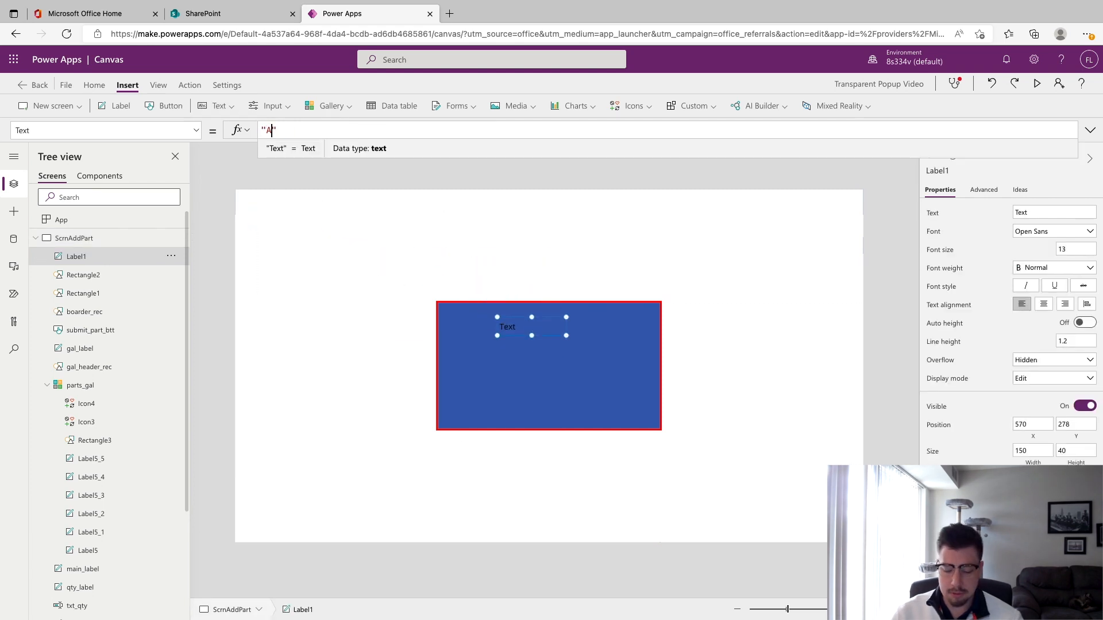
text(sure you want to sub)
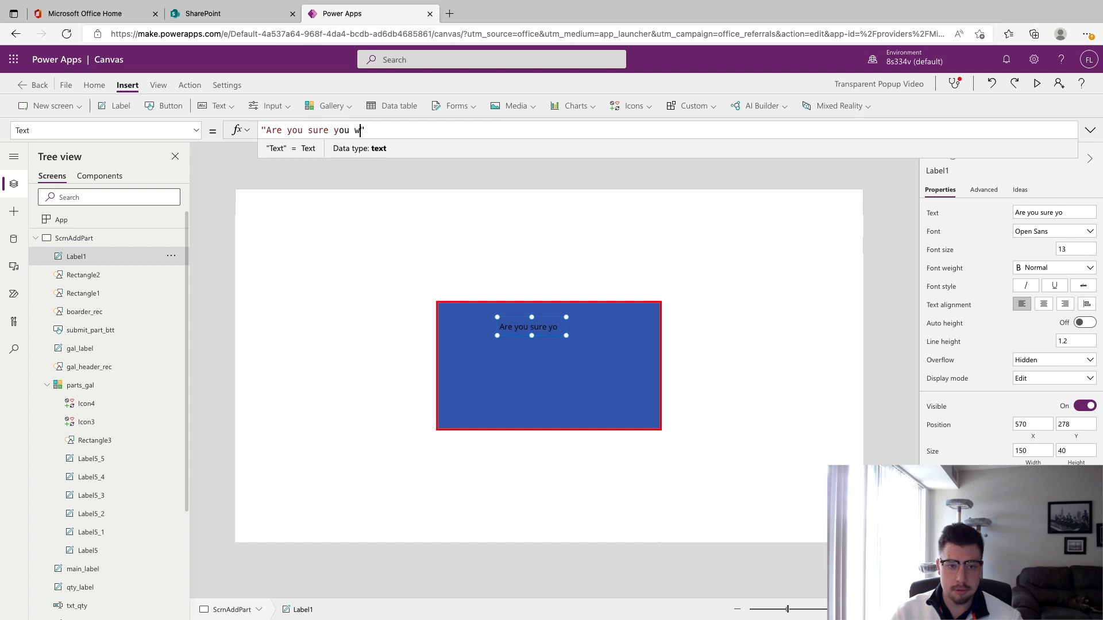
text(mit?)
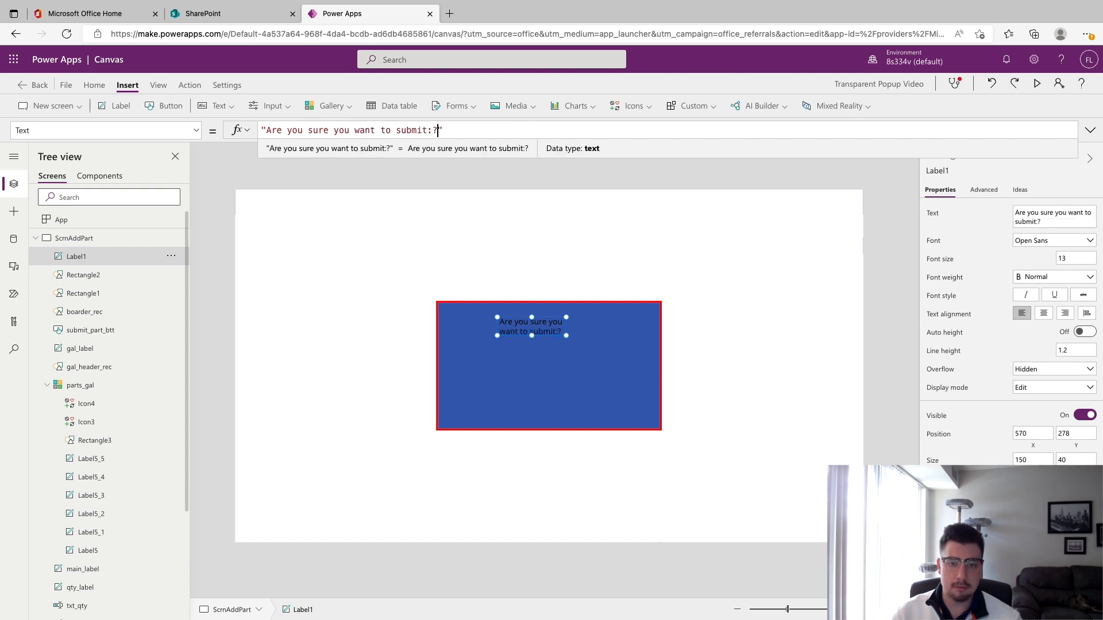
click(1043, 313)
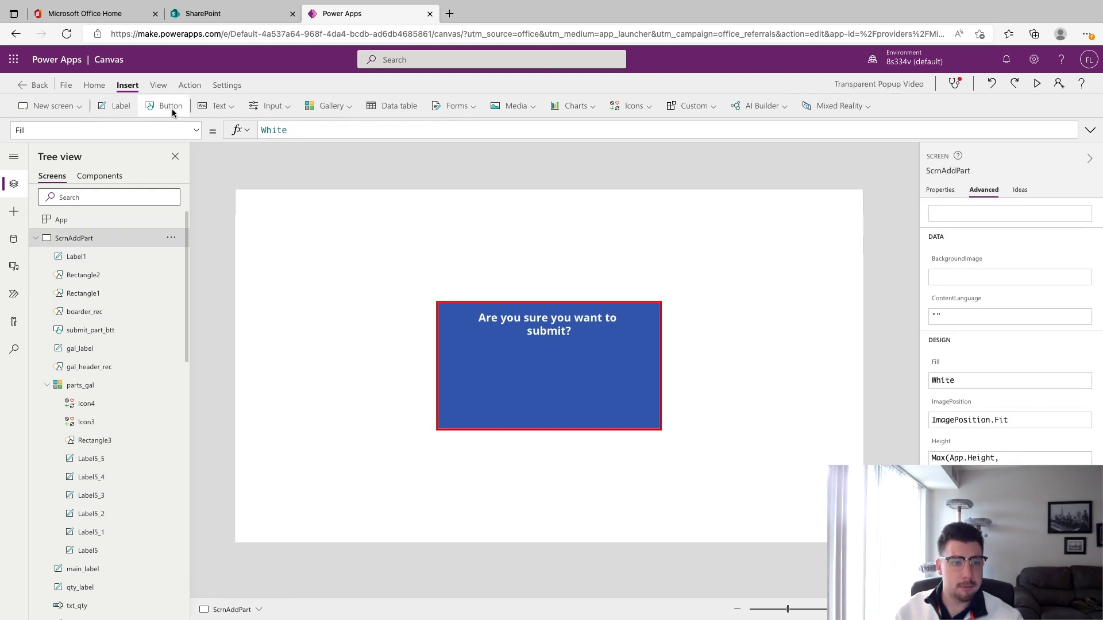
Step: Insert a button in the lower-left part of the blue rectangle and set its text to "No"
click(170, 109)
drag(305, 224, 494, 391)
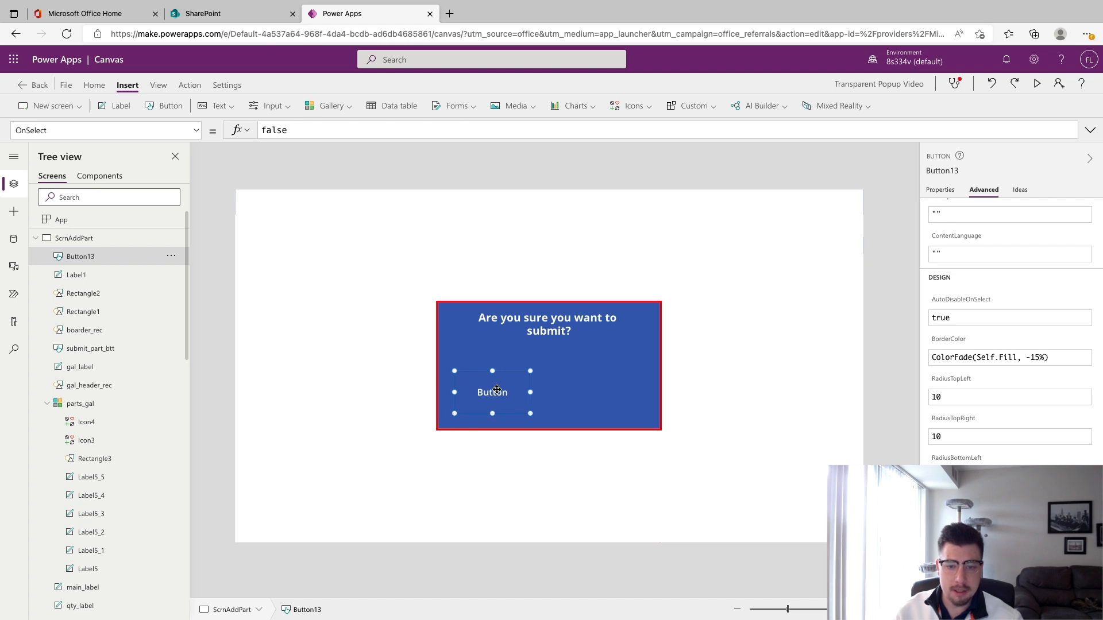
click(939, 191)
double_click(1059, 210)
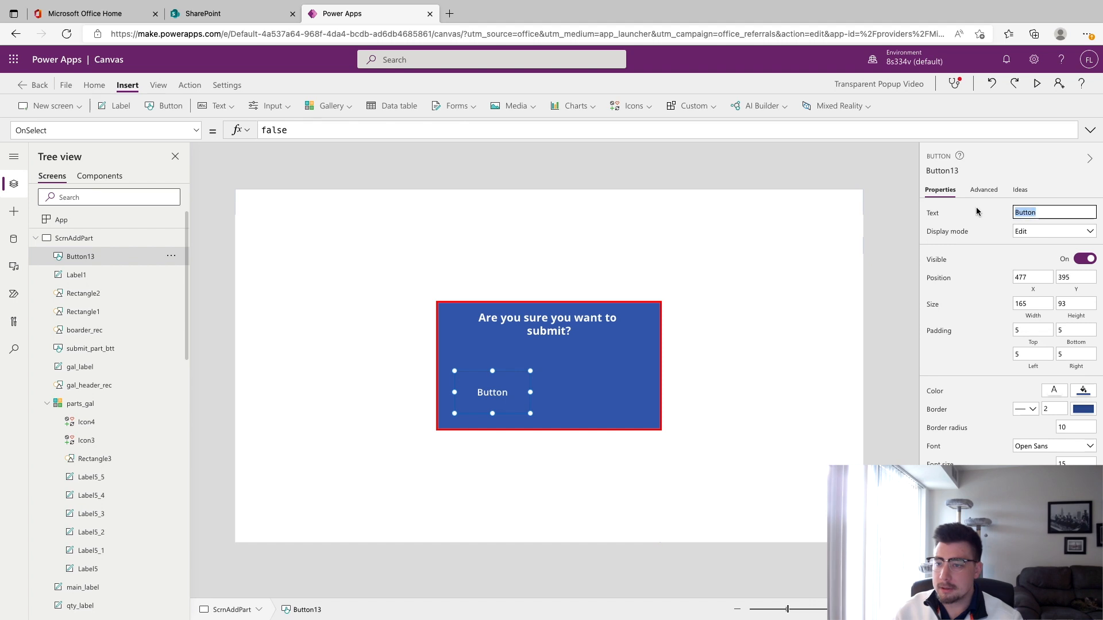
text(No)
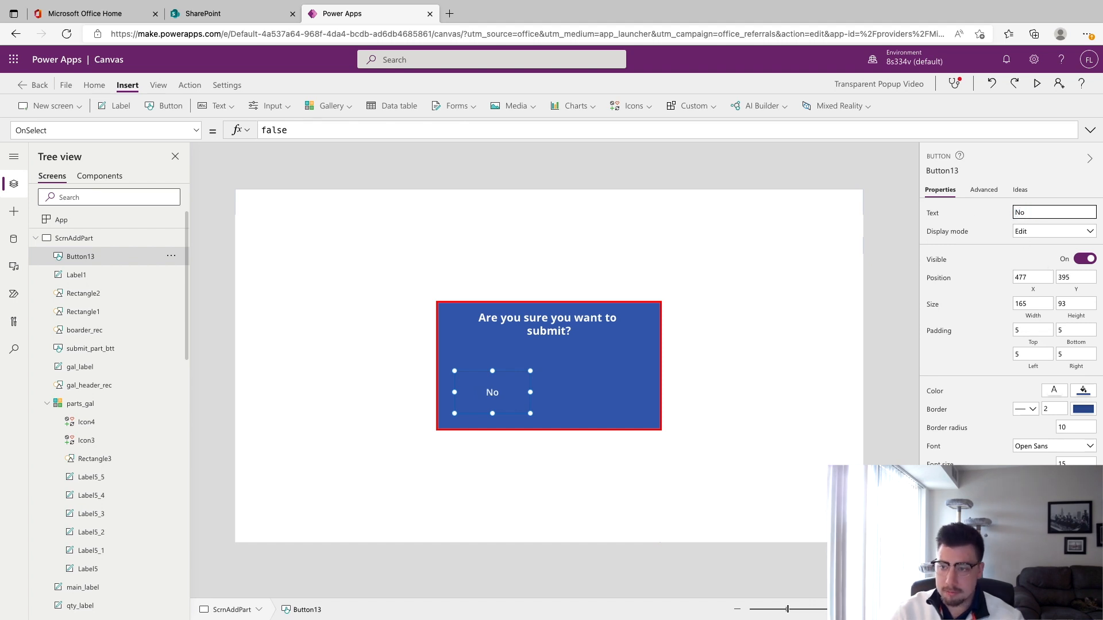
Step: Give the No button red text and a white fill
click(1083, 391)
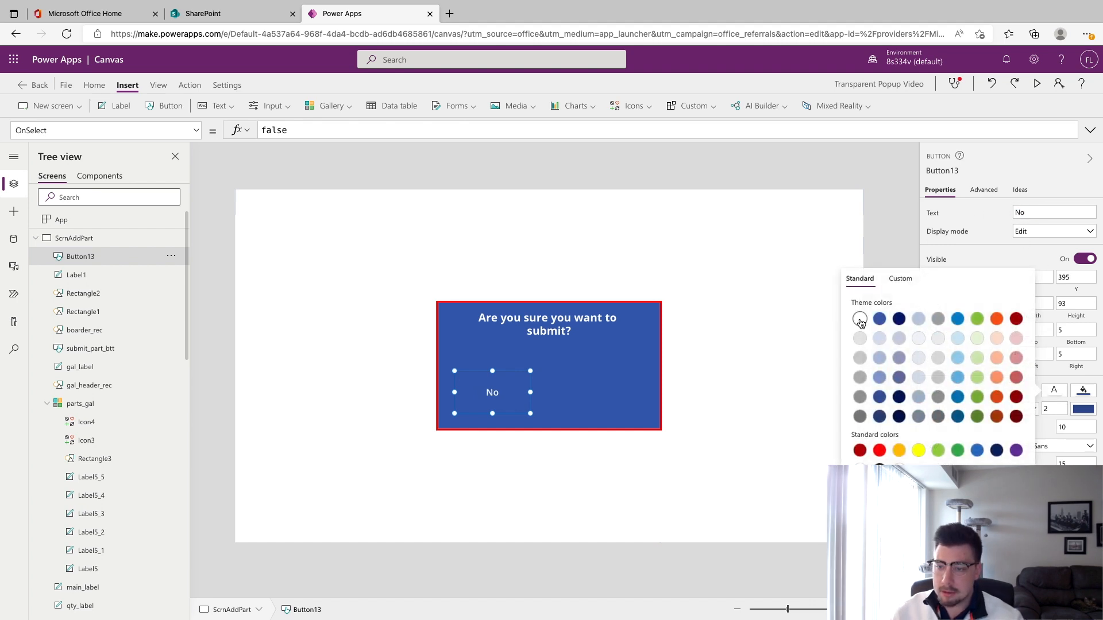
click(879, 450)
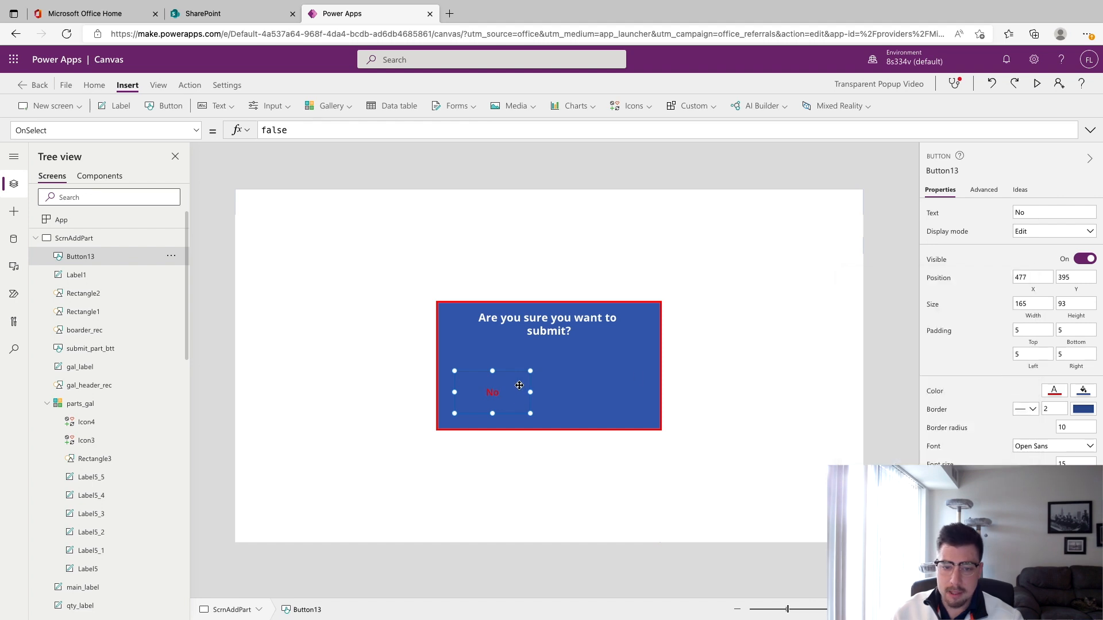
click(1084, 391)
click(888, 319)
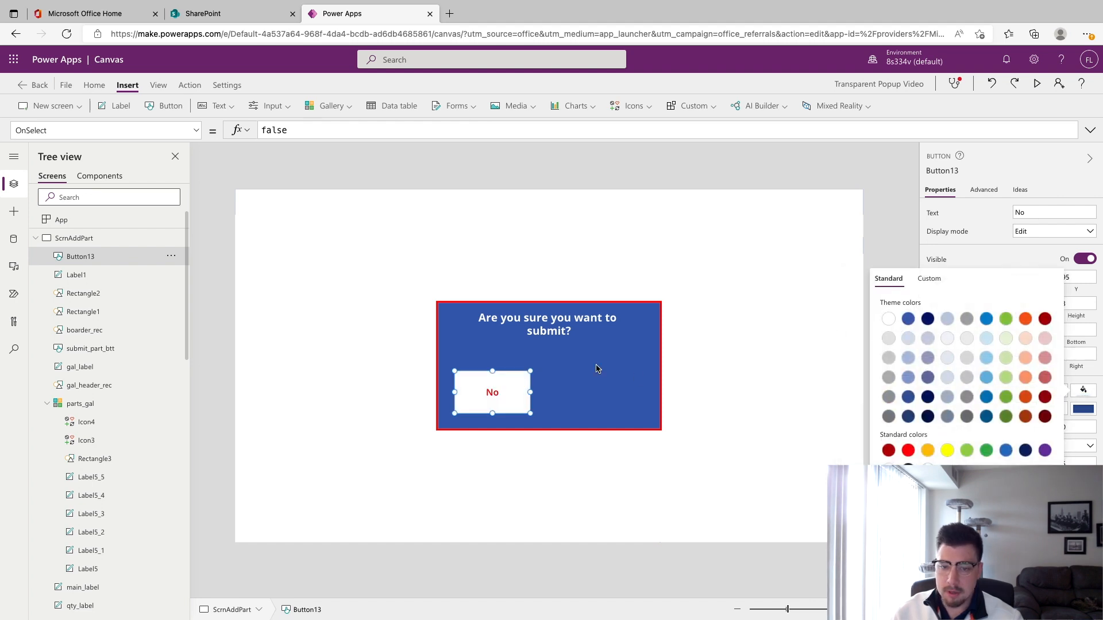
Step: Duplicate the No button, place the copy level with it on the right side of the popup, and set its text to "Yes"
click(462, 399)
key(ctrl+c)
key(ctrl+v)
drag(492, 394, 604, 394)
click(1063, 212)
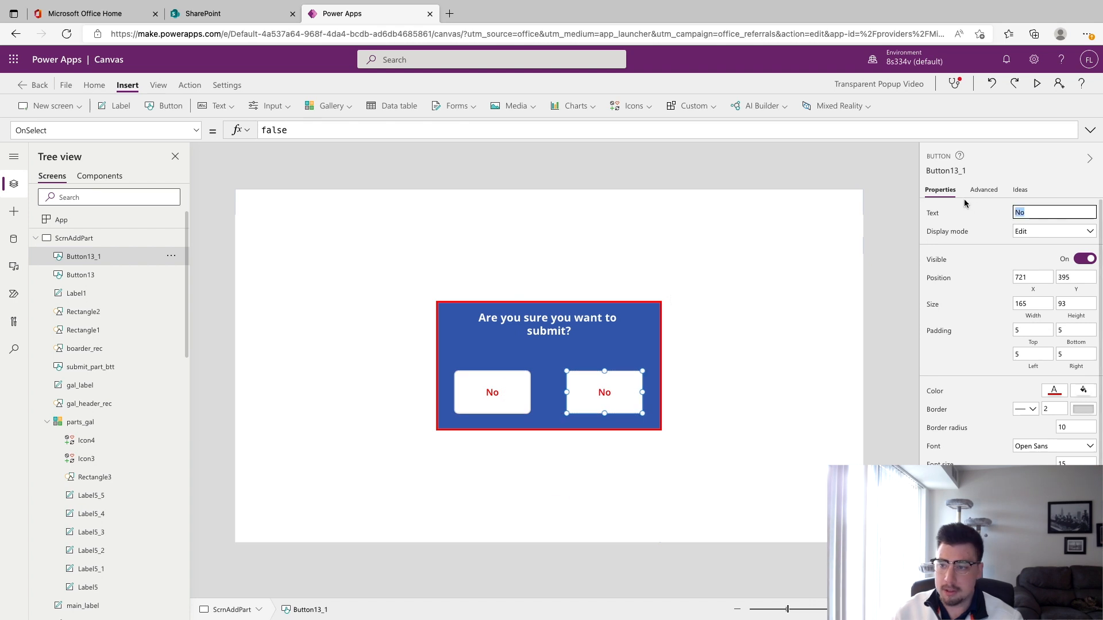
text(Yes)
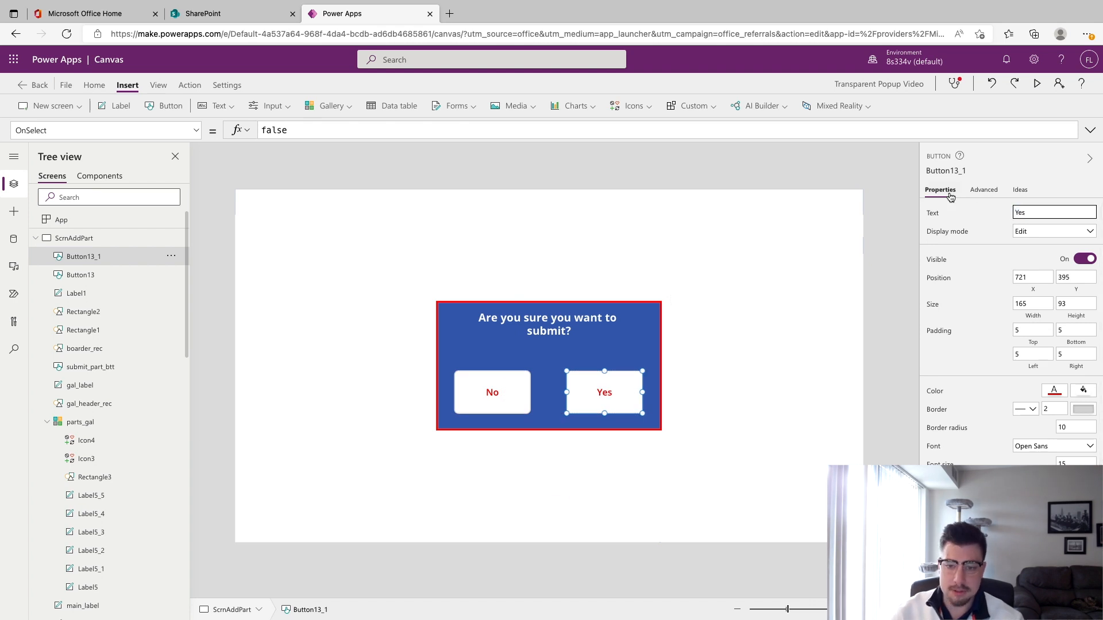
click(635, 149)
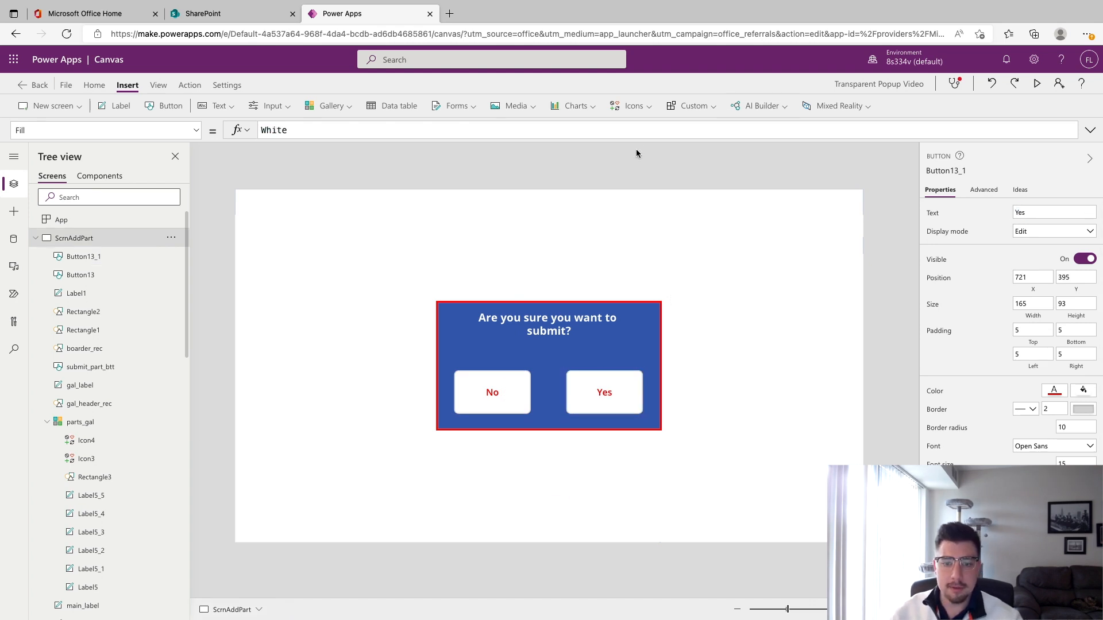
Step: Group the label, the No and Yes buttons, the blue rectangle and the full-screen white rectangle
click(542, 327)
shift+click(512, 396)
shift+click(604, 388)
shift+click(442, 305)
shift+click(408, 278)
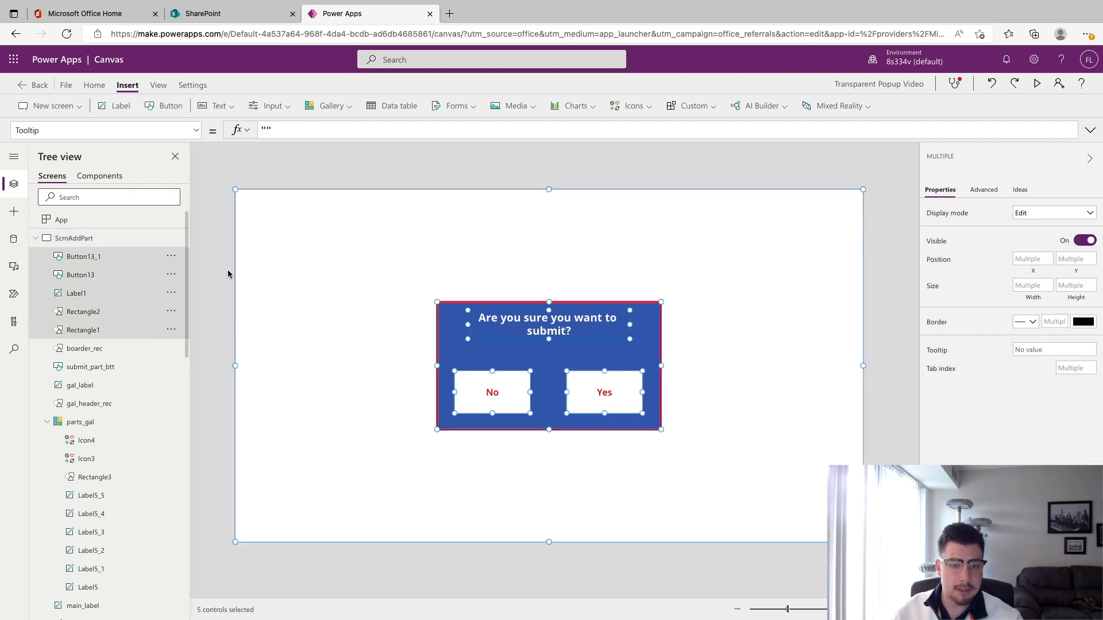
click(171, 257)
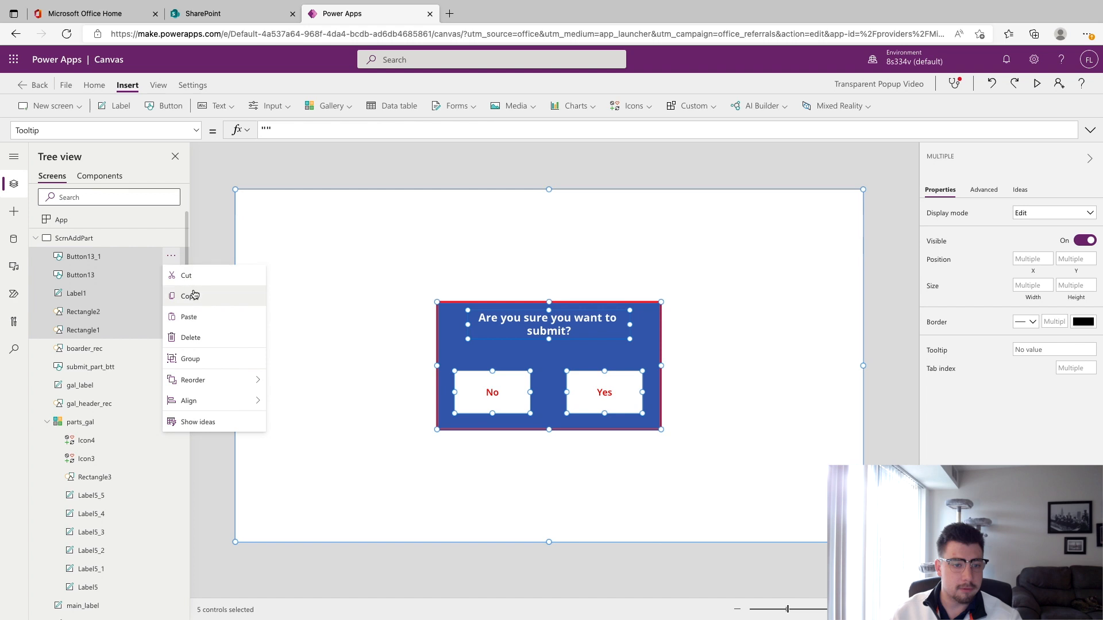
click(203, 359)
Step: Rename the new group as submit_popup
double_click(101, 258)
text(su)
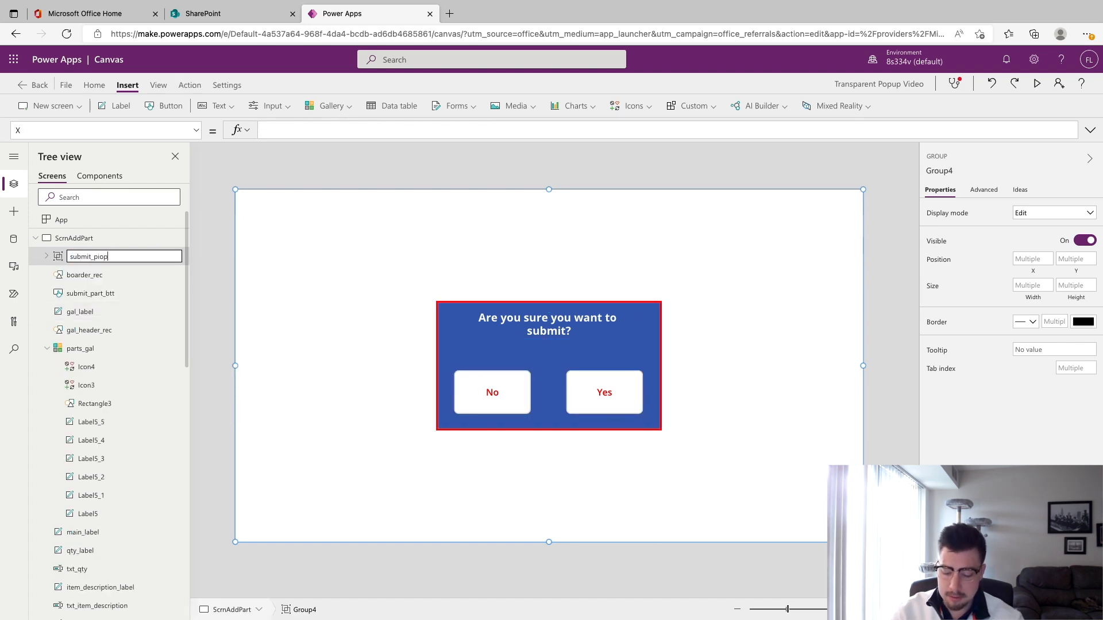
text(bmit_popu)
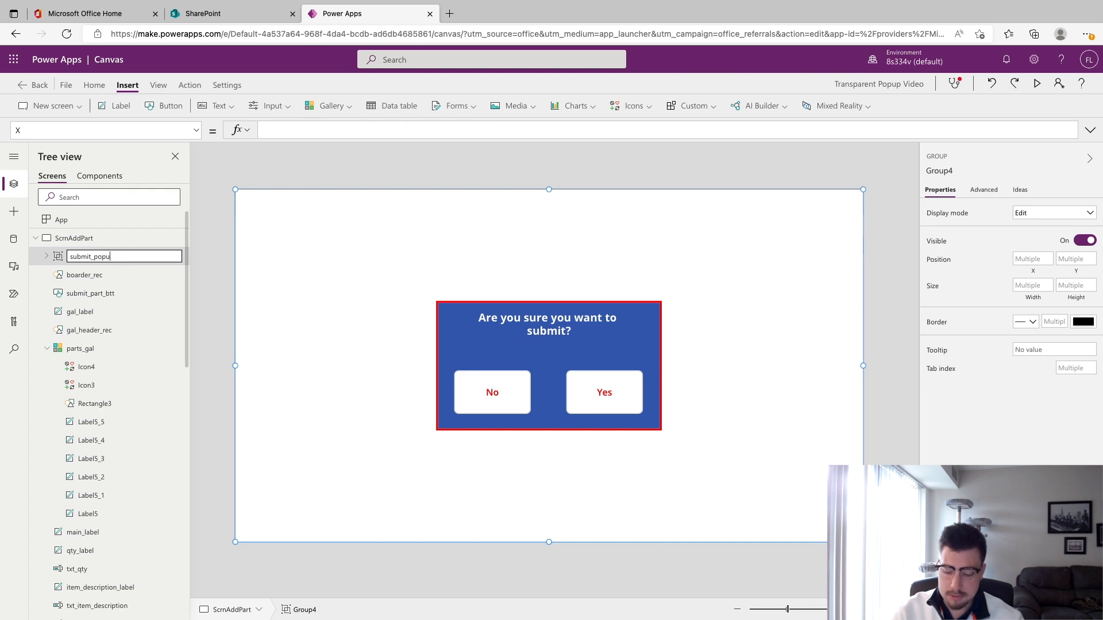
text(p)
key(Return)
click(364, 162)
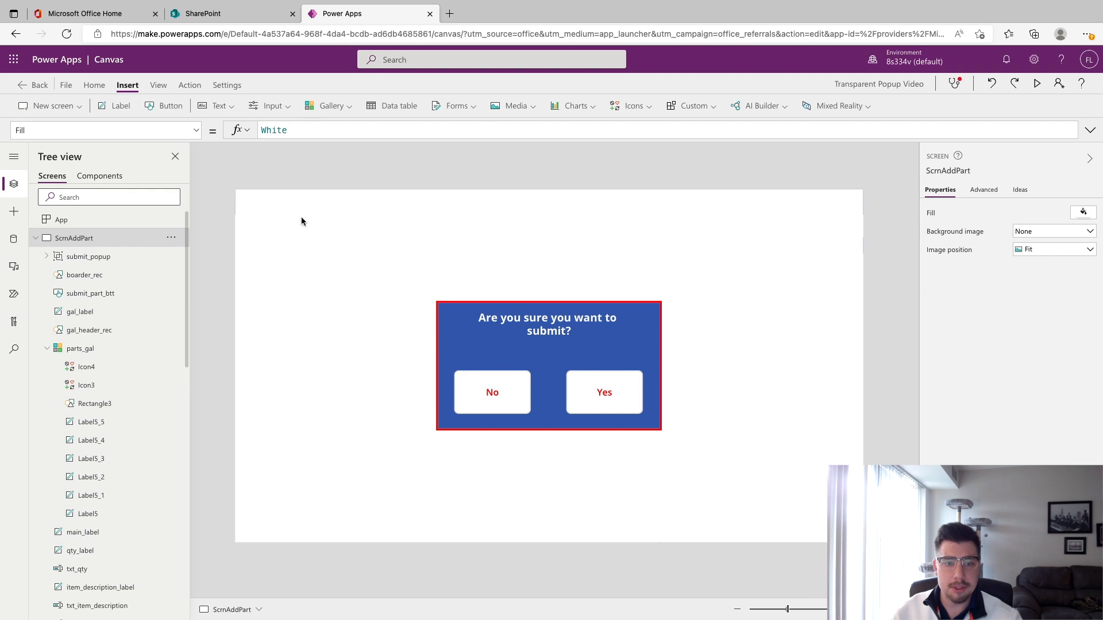
Step: Set the fill of the popup's full-screen white rectangle to RGBA(255, 255, 255, .9)
click(346, 236)
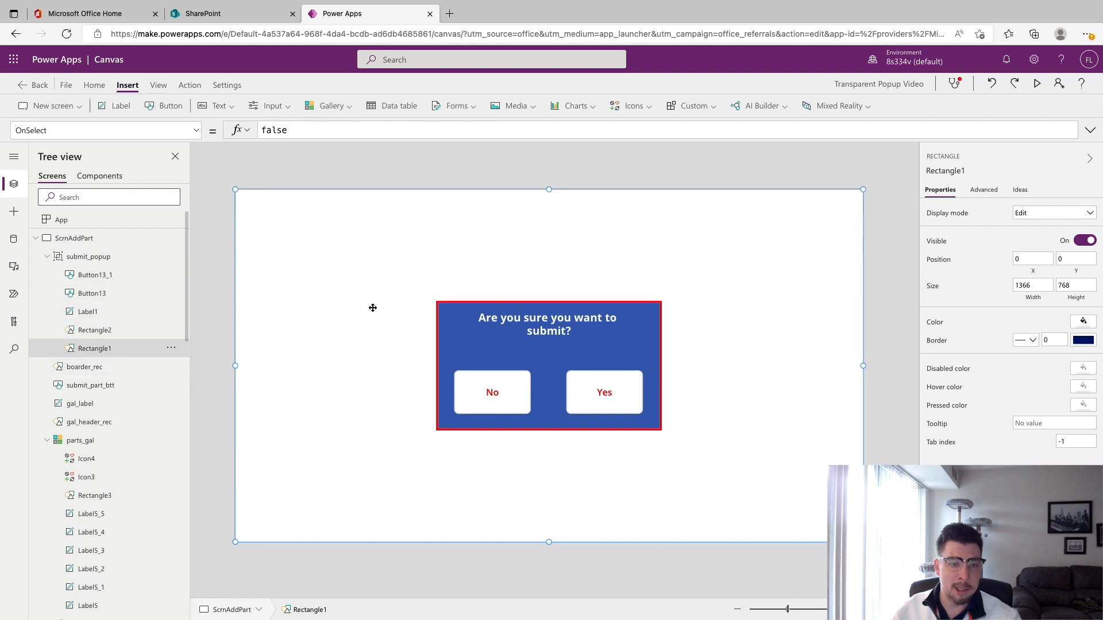
click(984, 192)
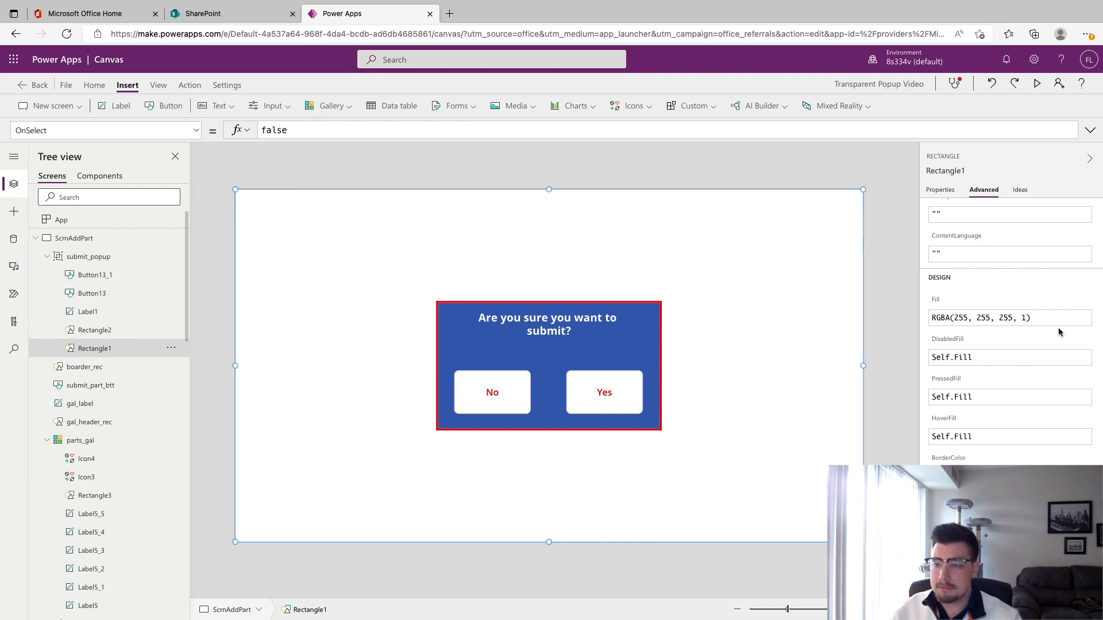
click(1027, 323)
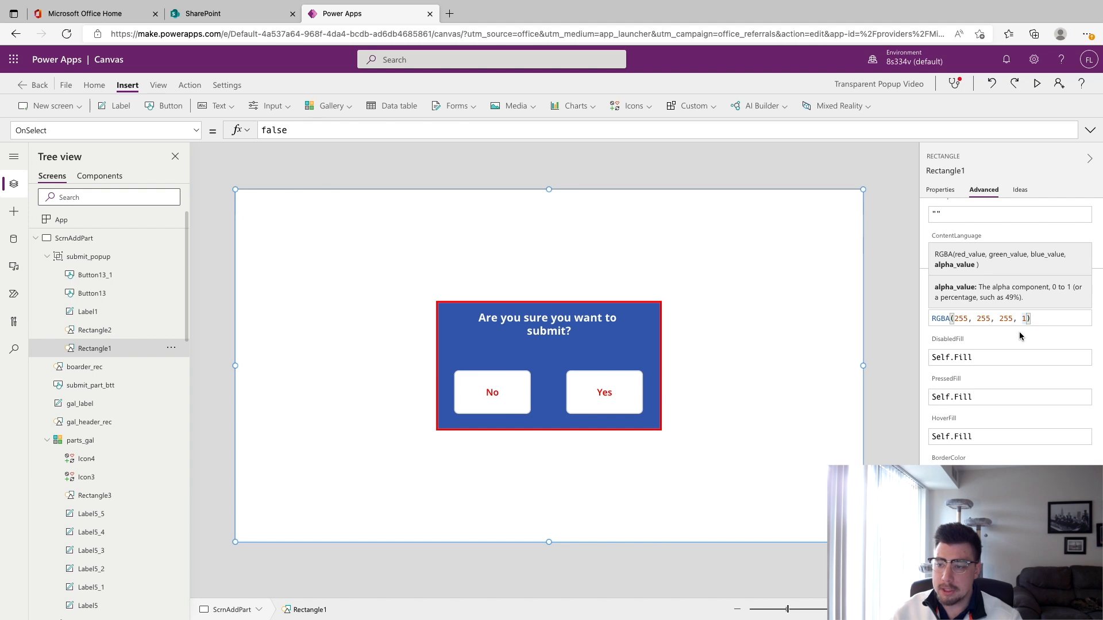
text(.9)
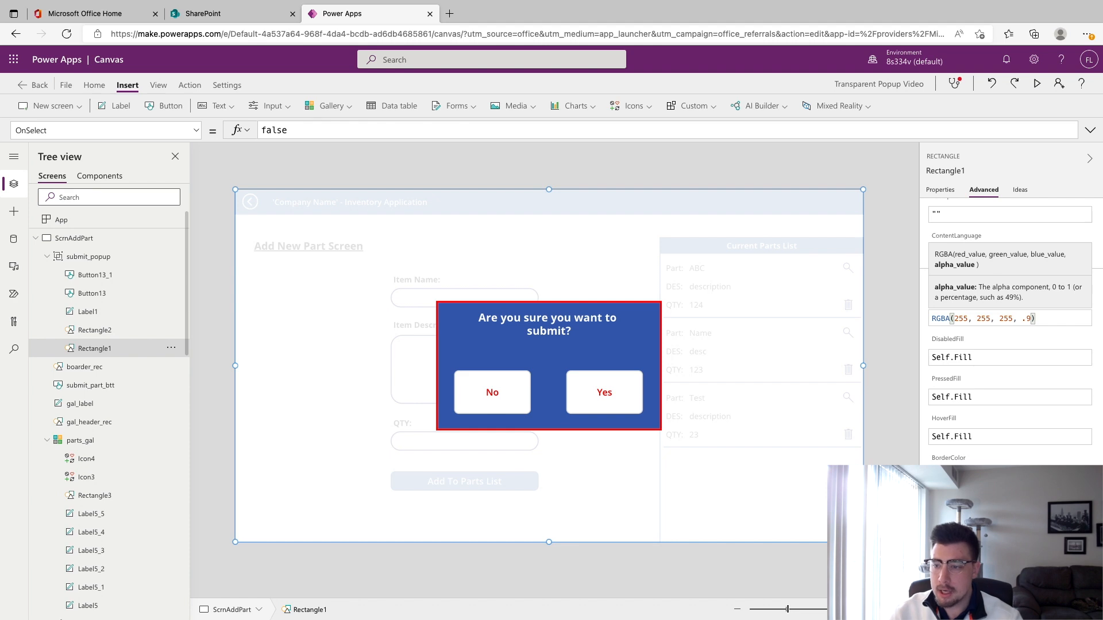
Step: Try fill alpha values of .1, .2, .3 and .4 on the full-screen rectangle, and return it to .9
key(BackSpace)
text(1)
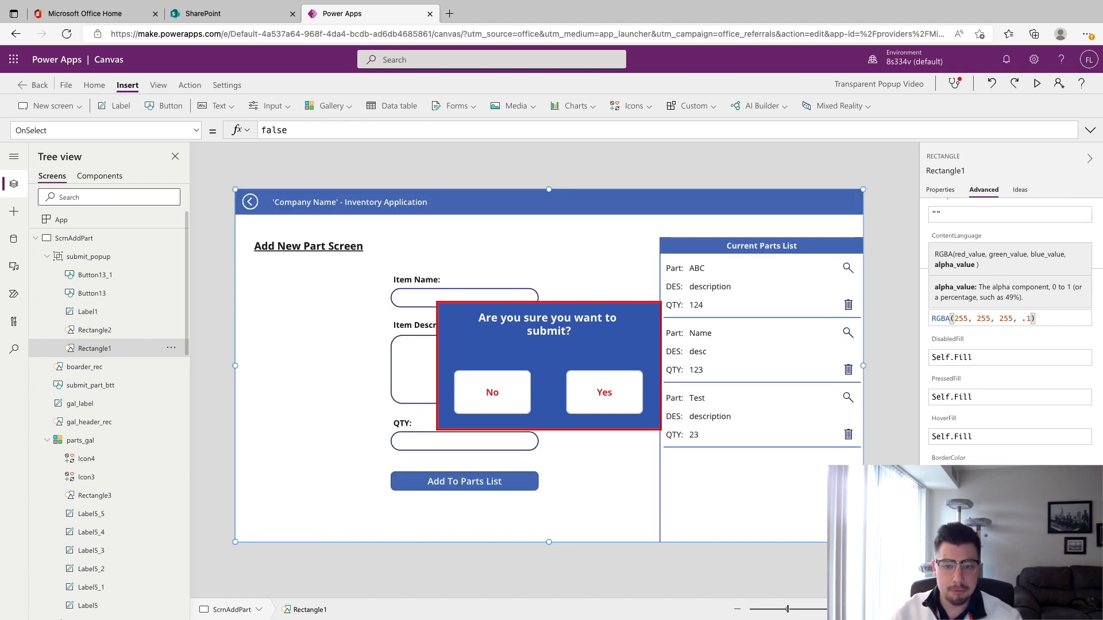
text(2)
key(BackSpace)
text(3)
key(BackSpace)
text(4)
key(BackSpace)
text(9)
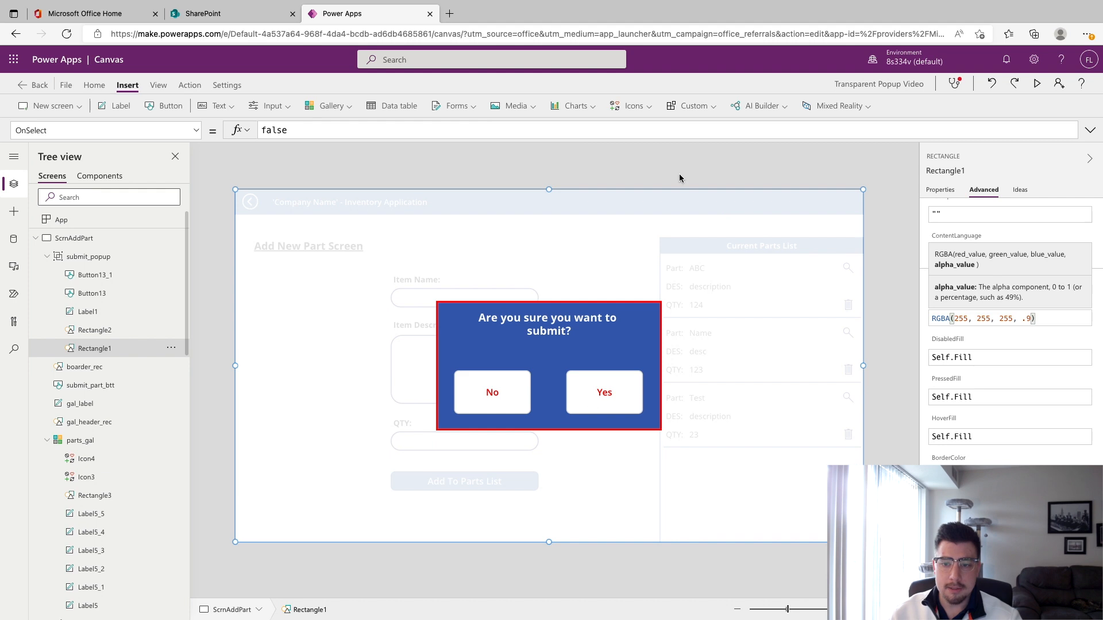
click(613, 149)
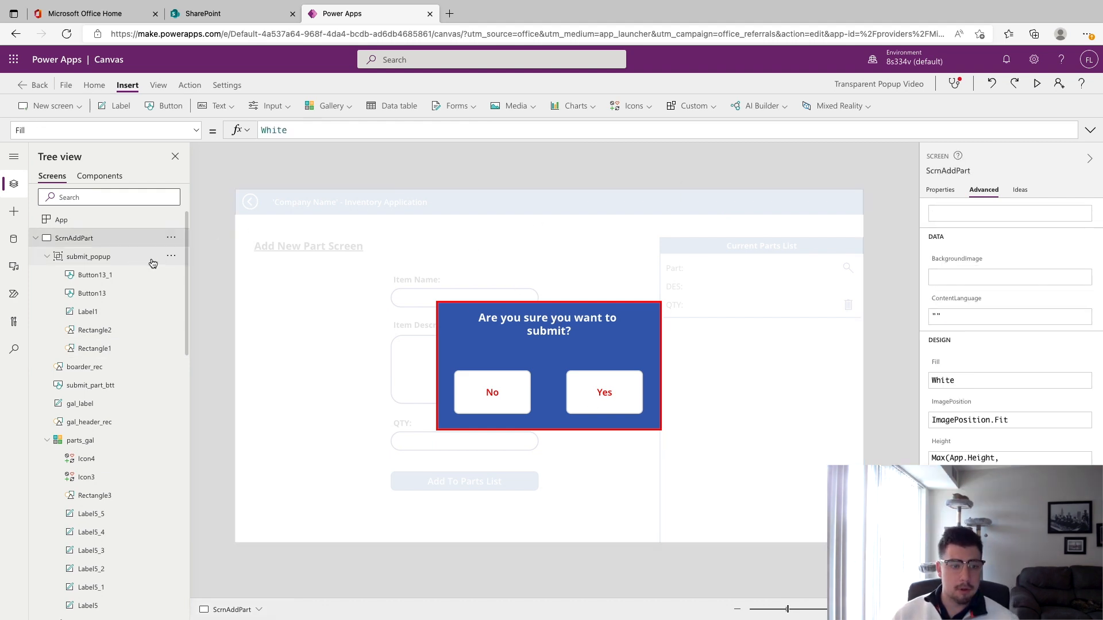
Step: Set the Visible property of the submit_popup group to false
click(118, 258)
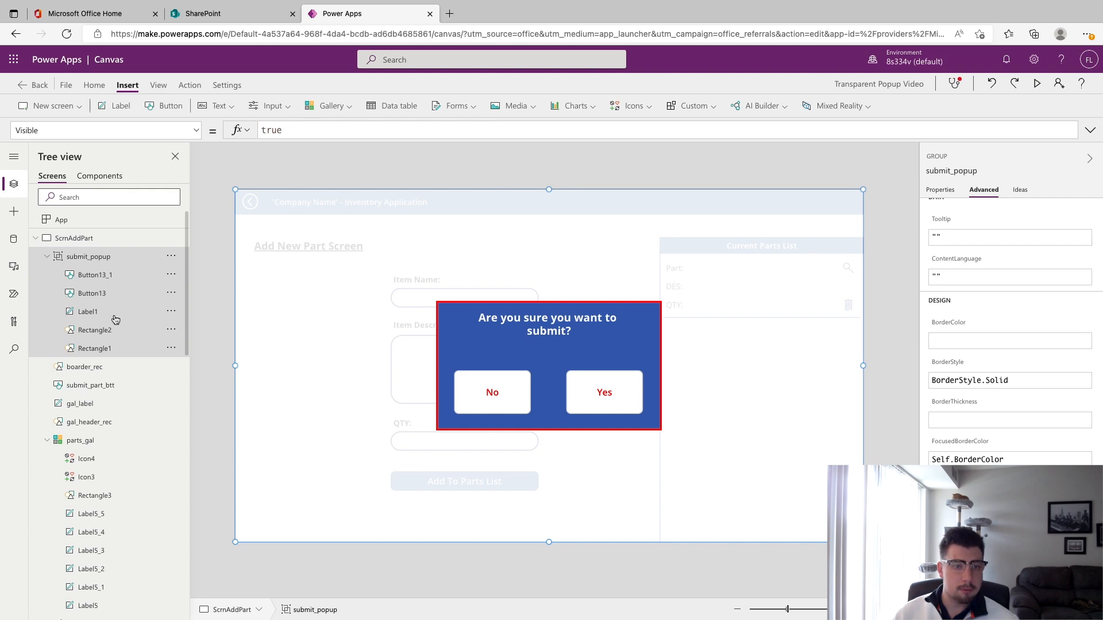
double_click(296, 129)
text(false)
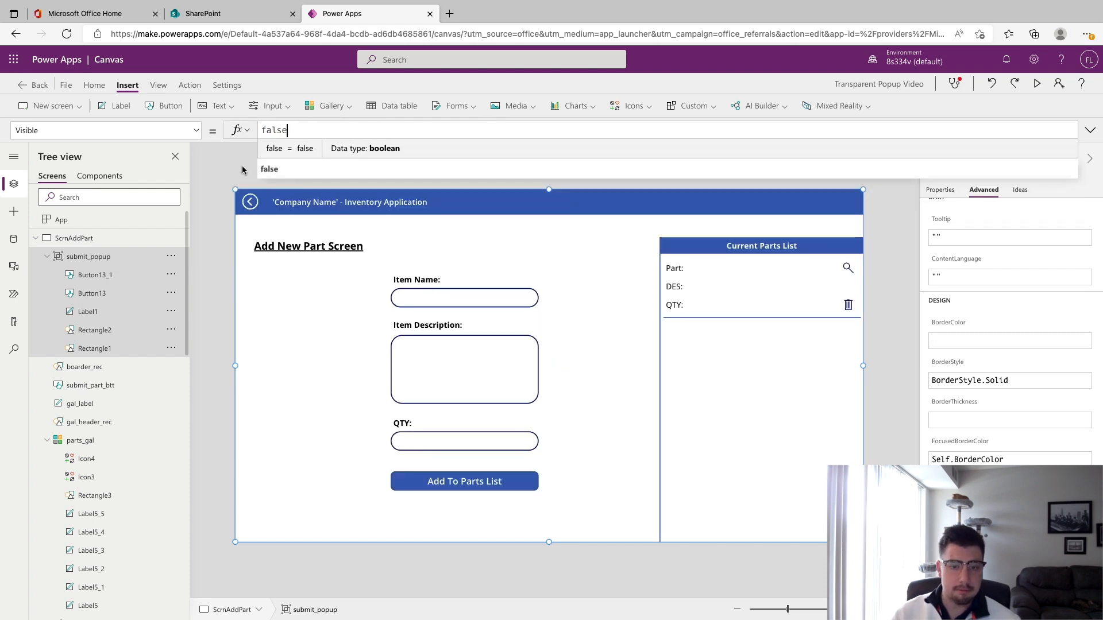
click(242, 170)
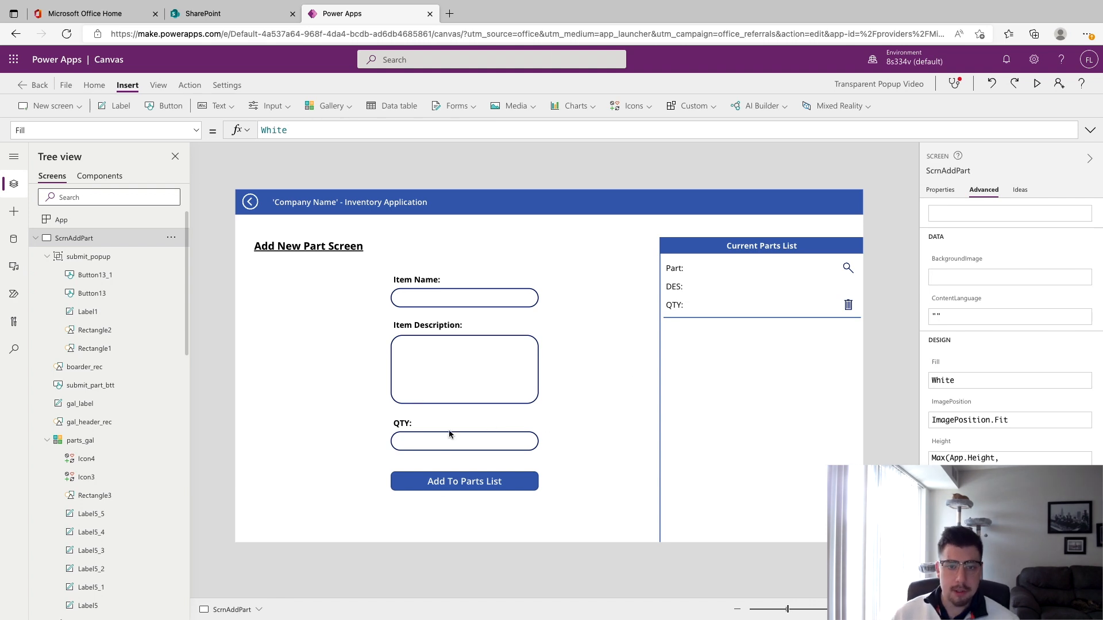
Step: Cut the entire OnSelect formula out of the Add To Parts List button
click(481, 481)
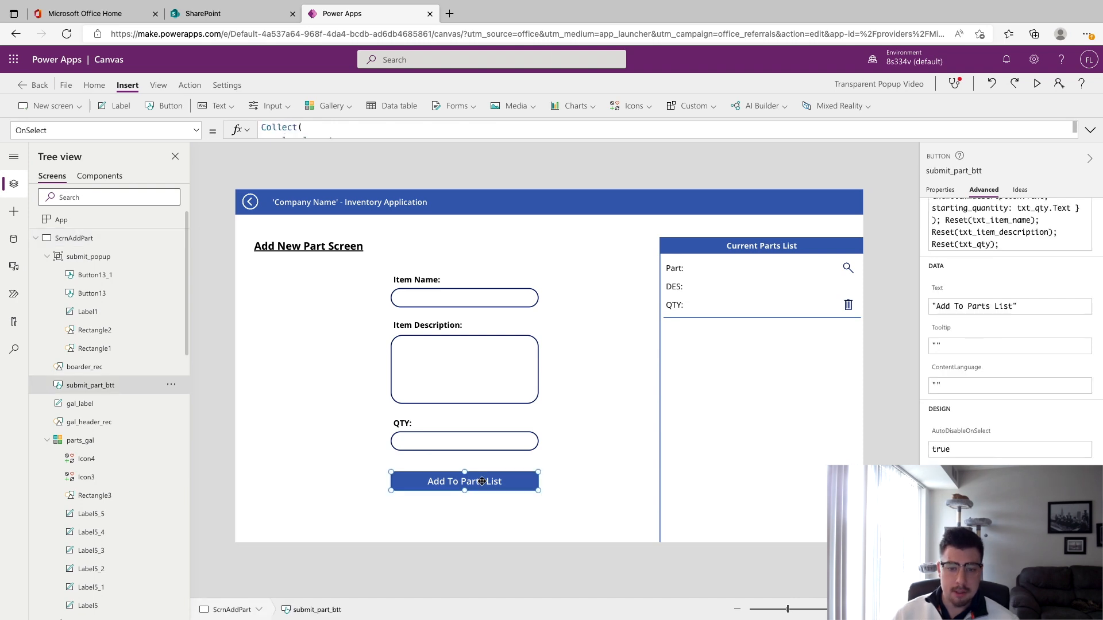
click(1090, 131)
key(ctrl+a)
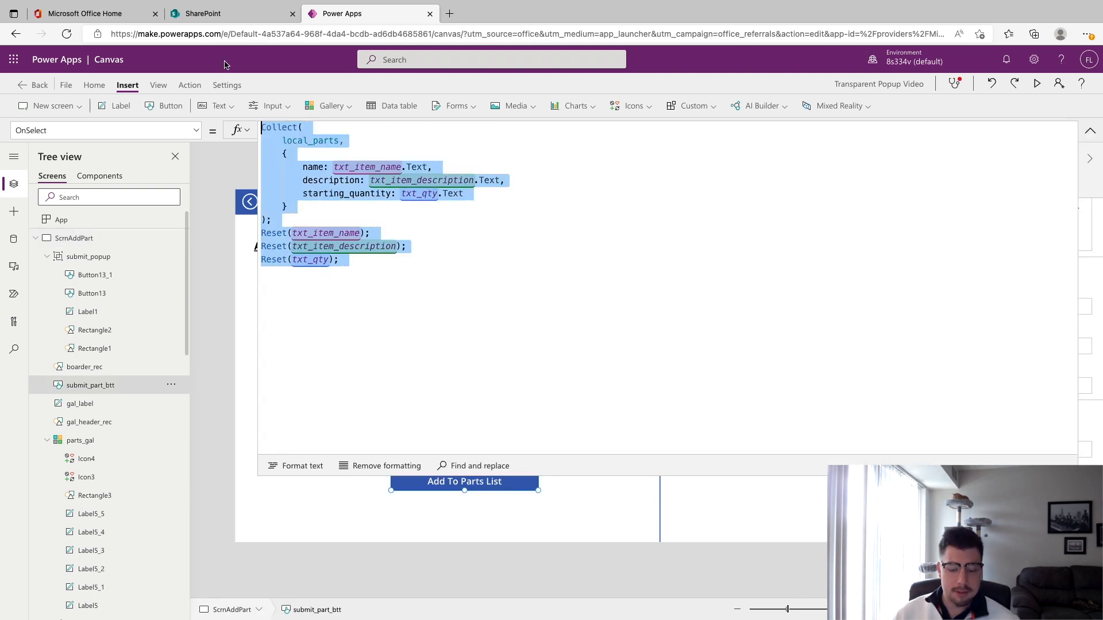
key(Delete)
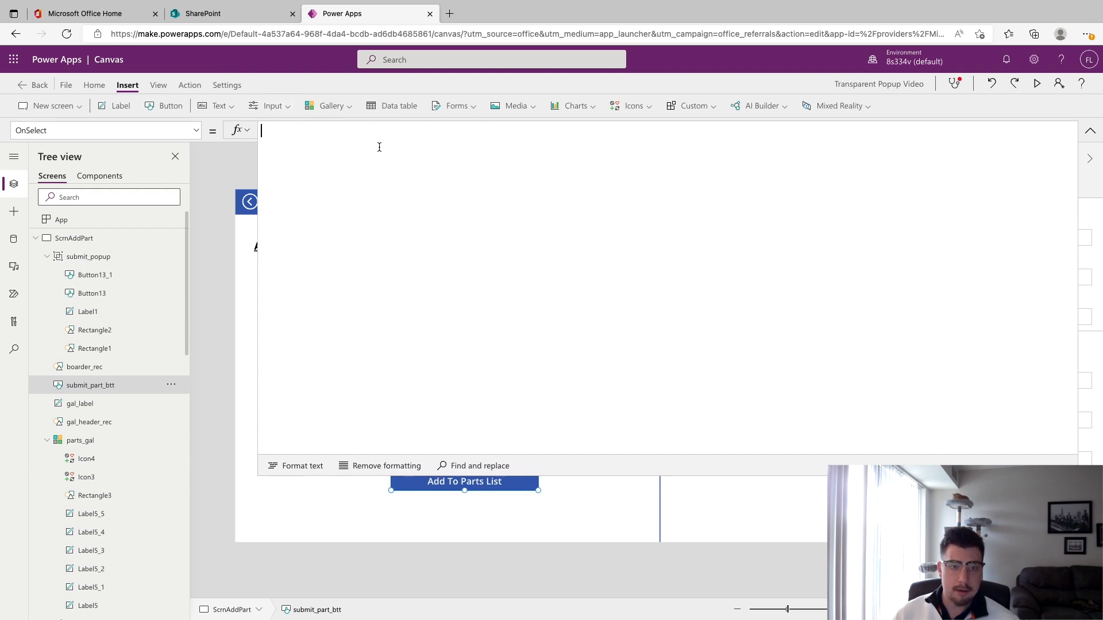
Step: Set the Add To Parts List button's OnSelect to UpdateContext({show_popup:true})
text(Update)
key(Tab)
text({show_popup)
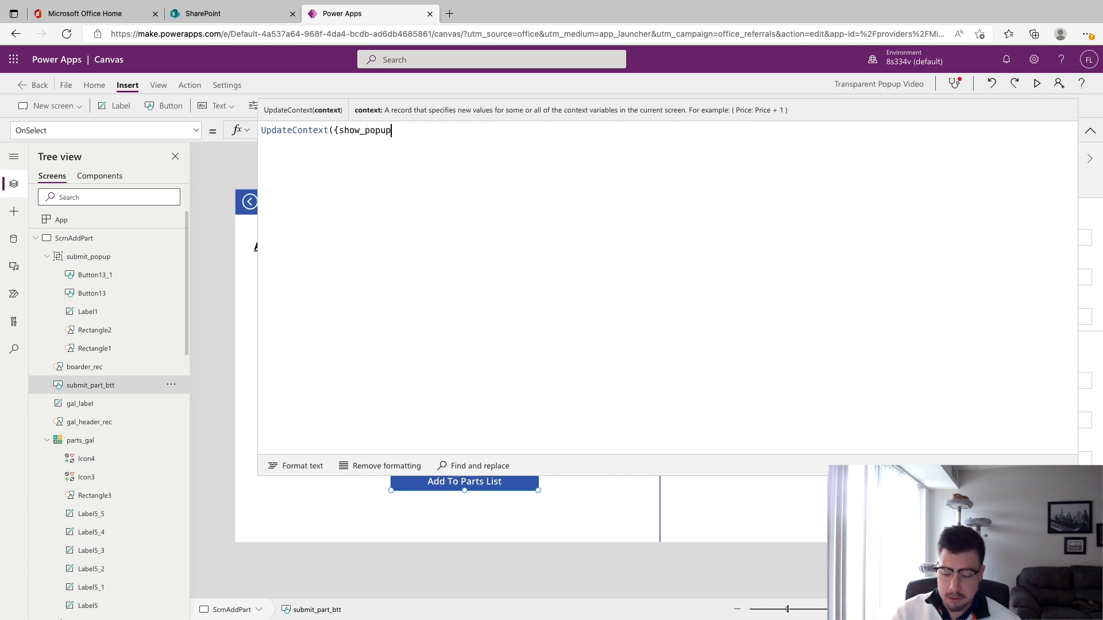
text(:true}))
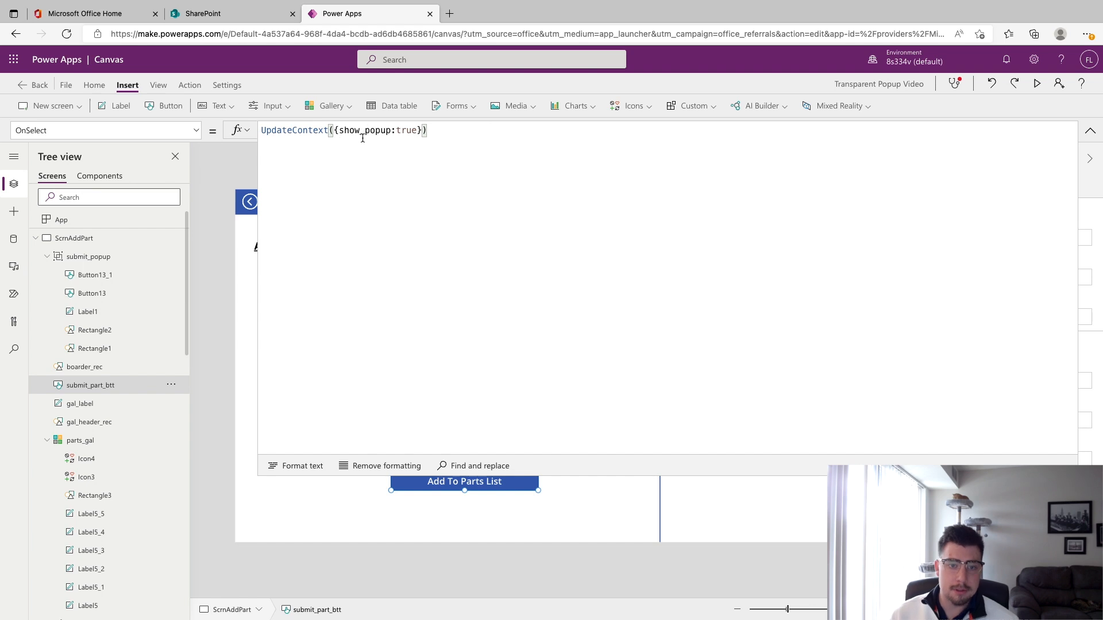
click(1090, 131)
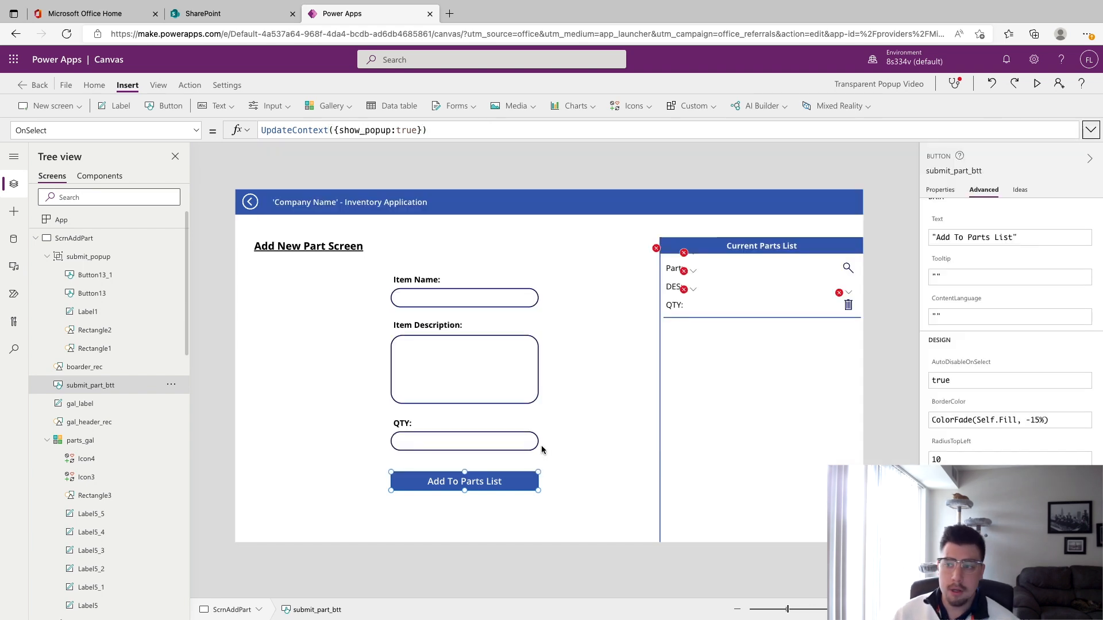
Step: Set the submit_popup group's Visible property to show_popup and run the Add To Parts List button to display the popup
click(91, 264)
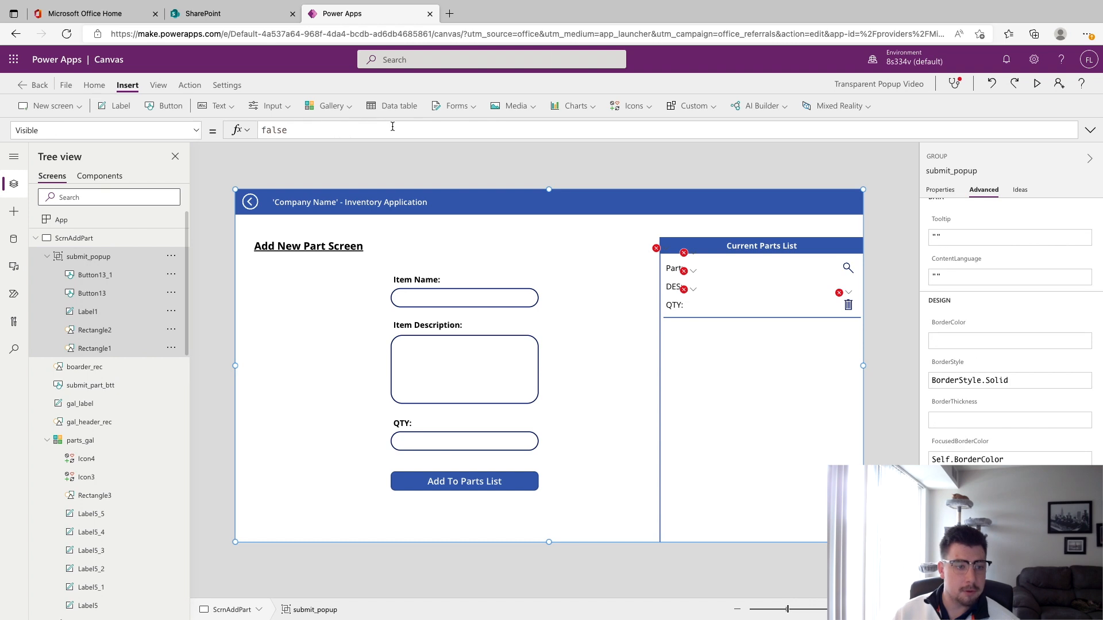
double_click(294, 127)
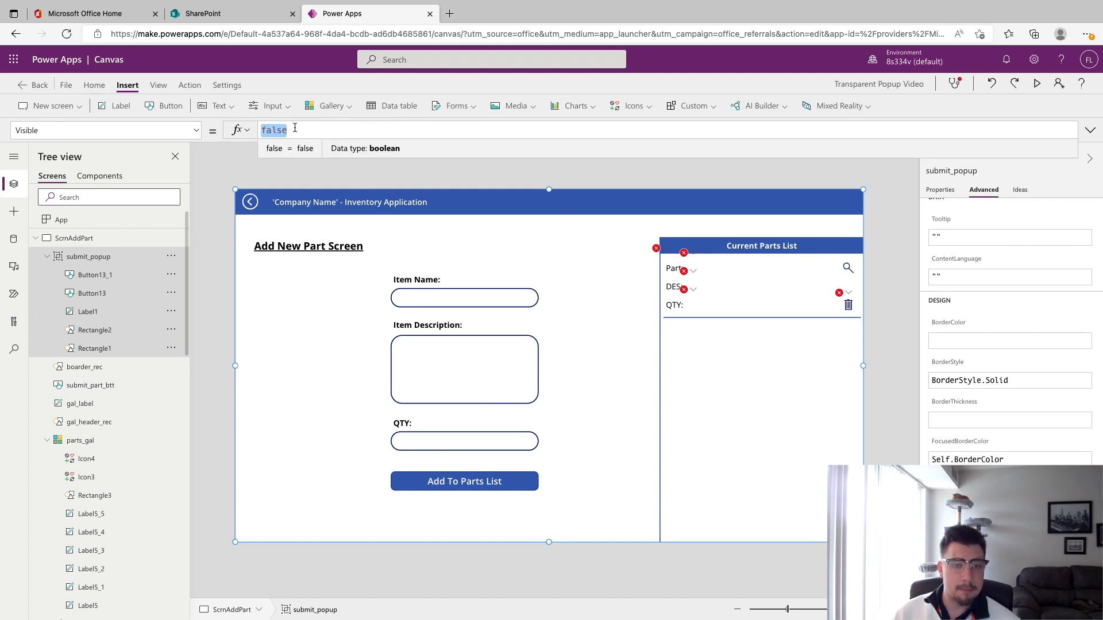
text(show_popup)
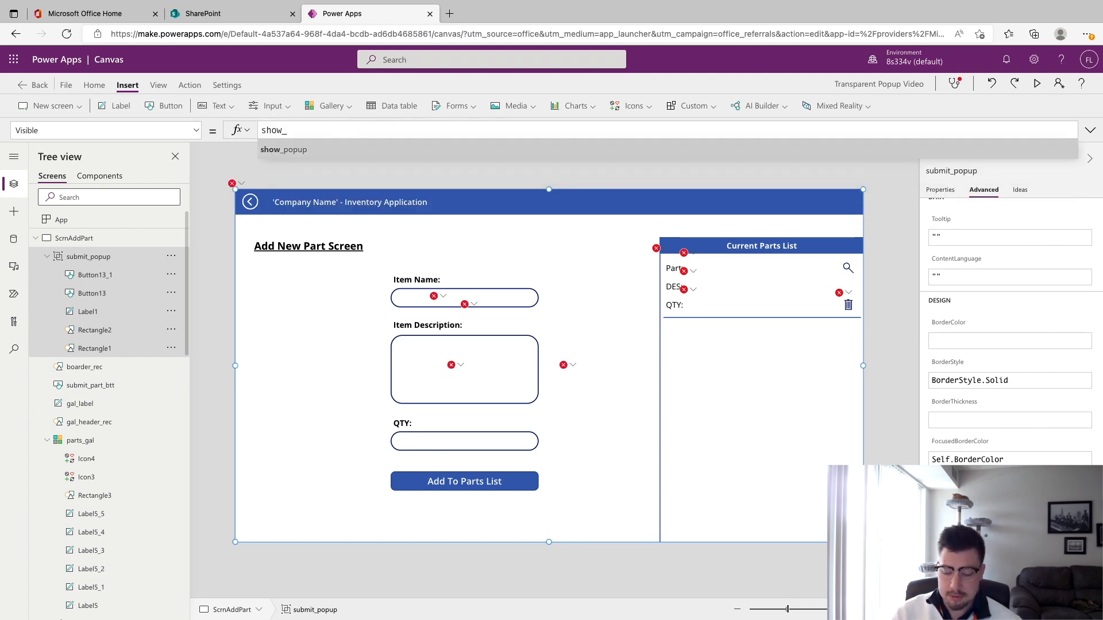
alt+click(464, 482)
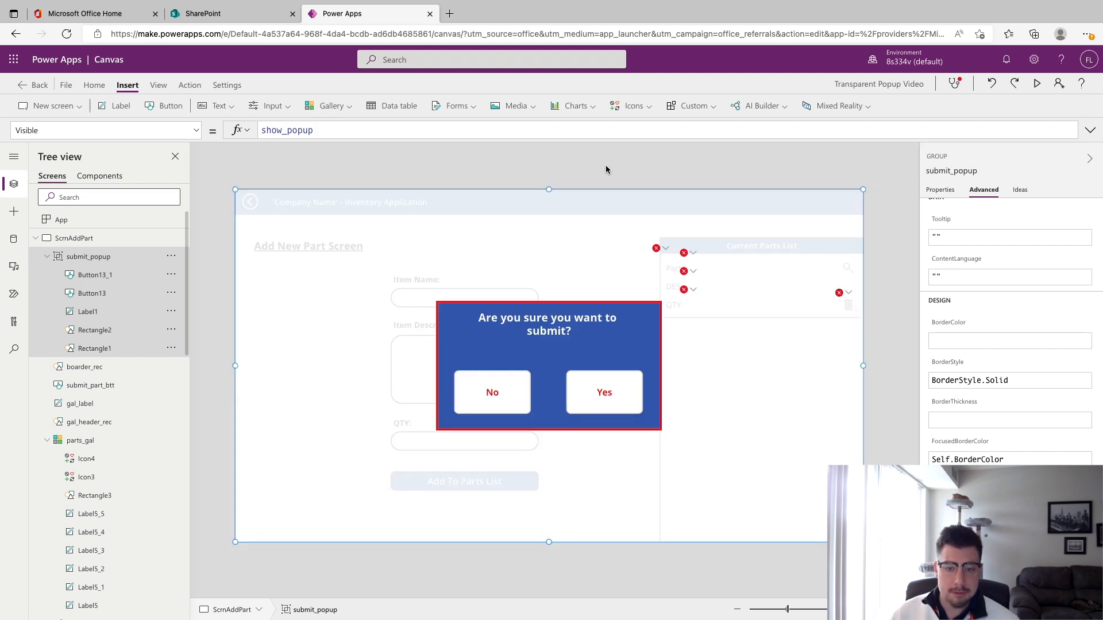
click(605, 180)
Step: Paste the cut Collect and Reset formula into the Yes button's OnSelect property
click(615, 397)
click(615, 398)
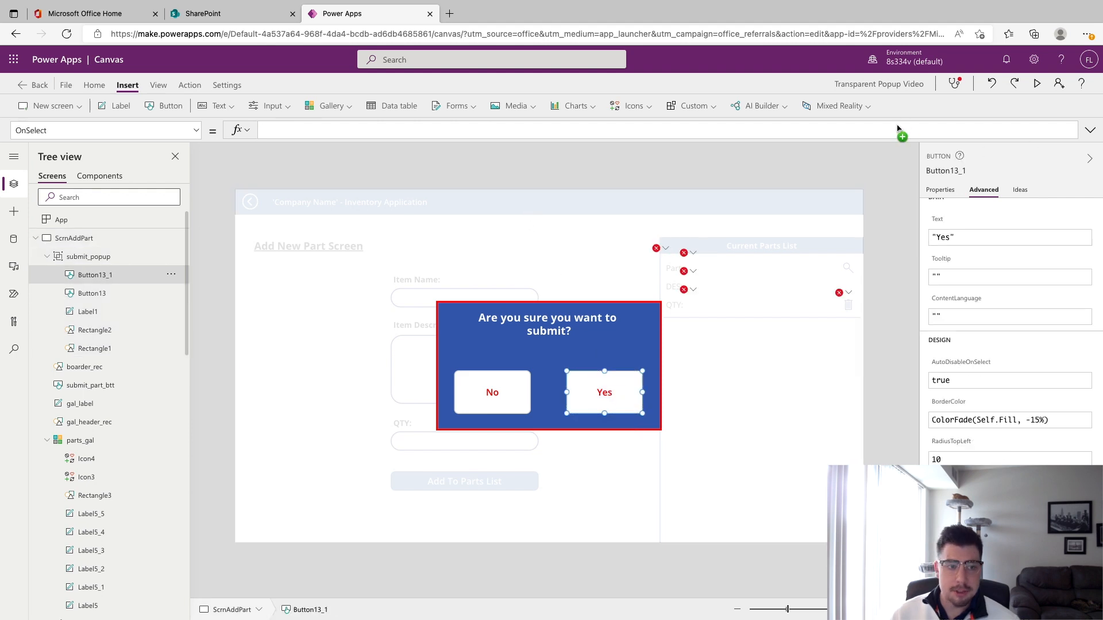
click(1090, 130)
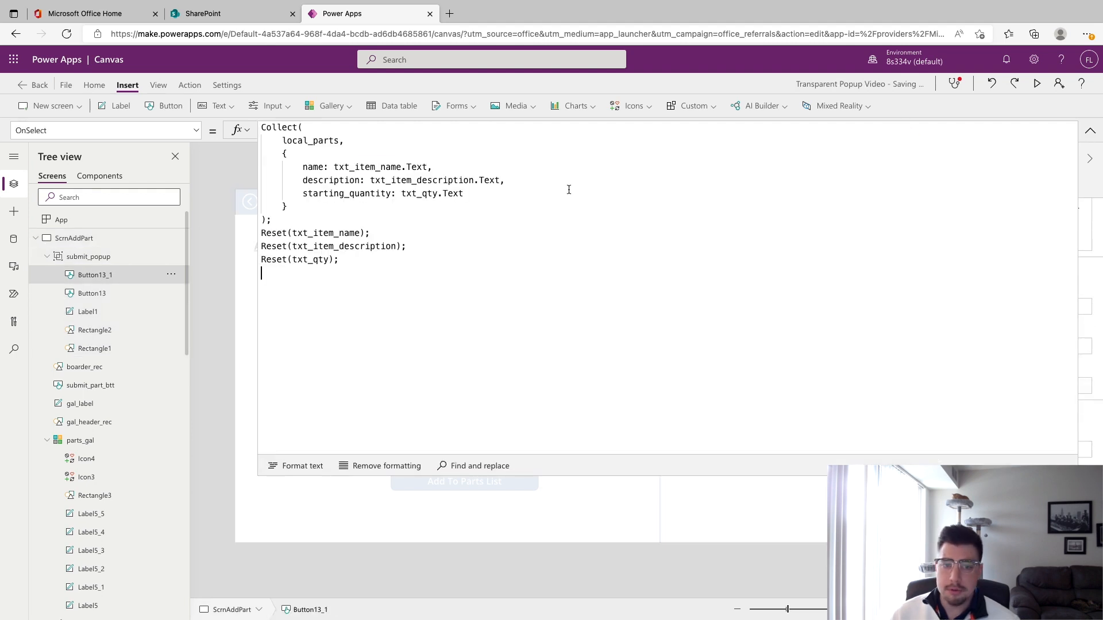
click(1089, 131)
Step: Set the No button's OnSelect to UpdateContext({show_popup:false})
click(522, 389)
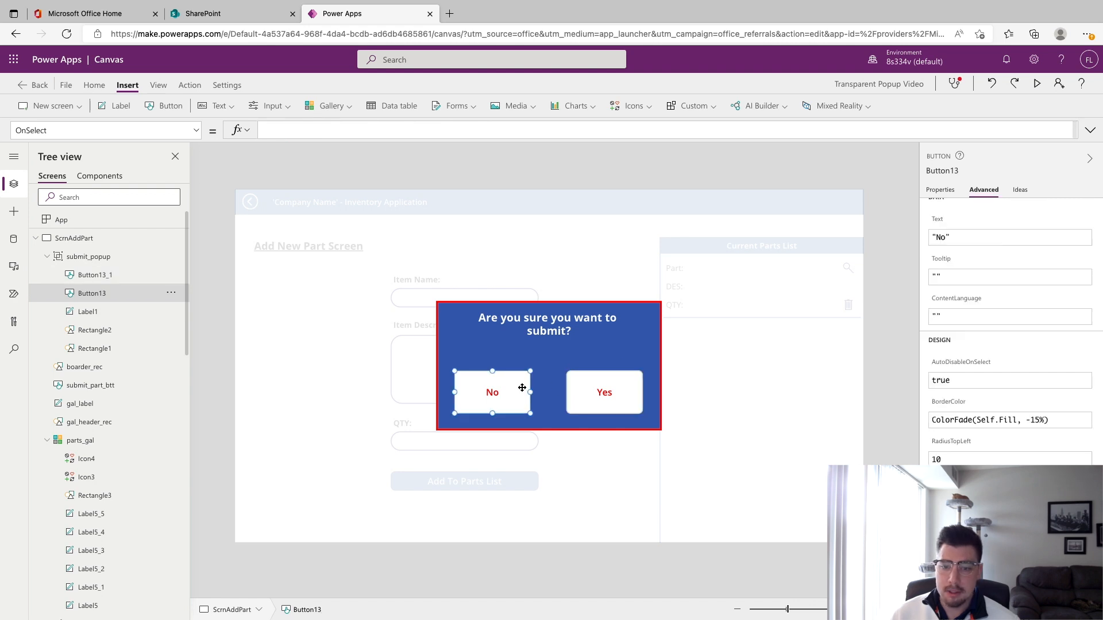
text(Update)
key(Tab)
text(({show_popup:)
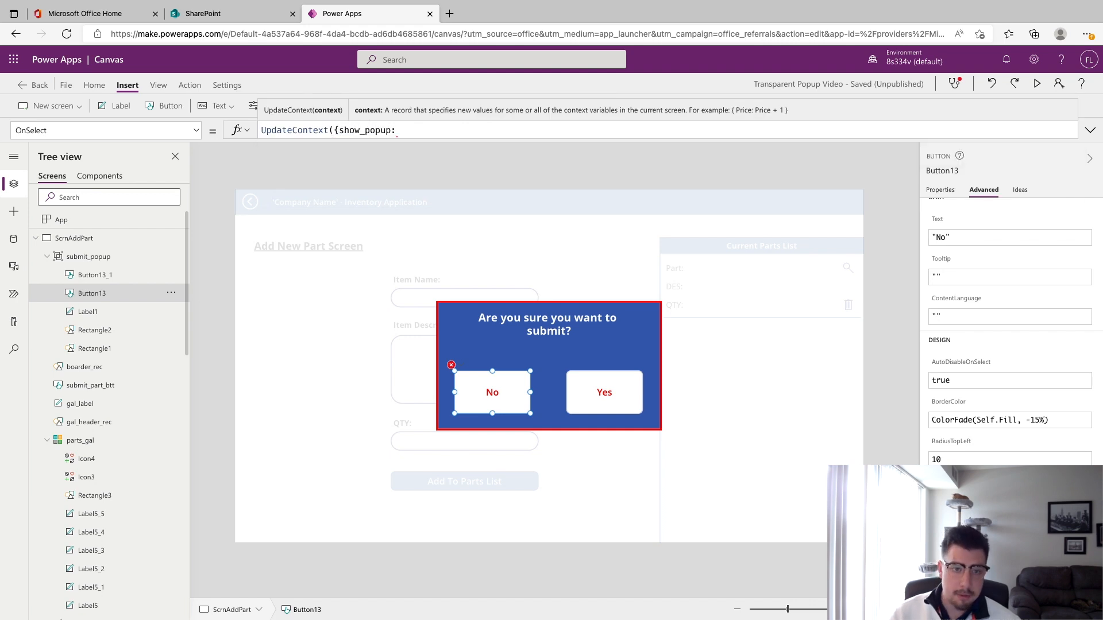
text(false}))
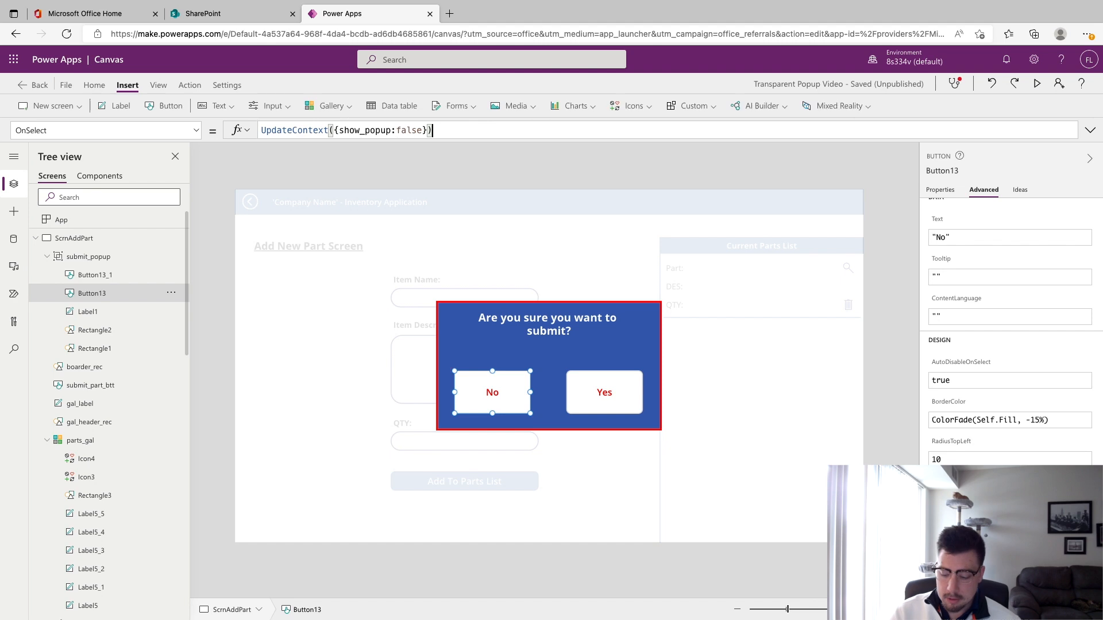
Step: Copy the No button's UpdateContext({show_popup:false}) formula and append it after Reset(txt_qty); in the Yes button's OnSelect
right_click(499, 129)
click(446, 133)
drag(447, 132, 236, 134)
key(ctrl+c)
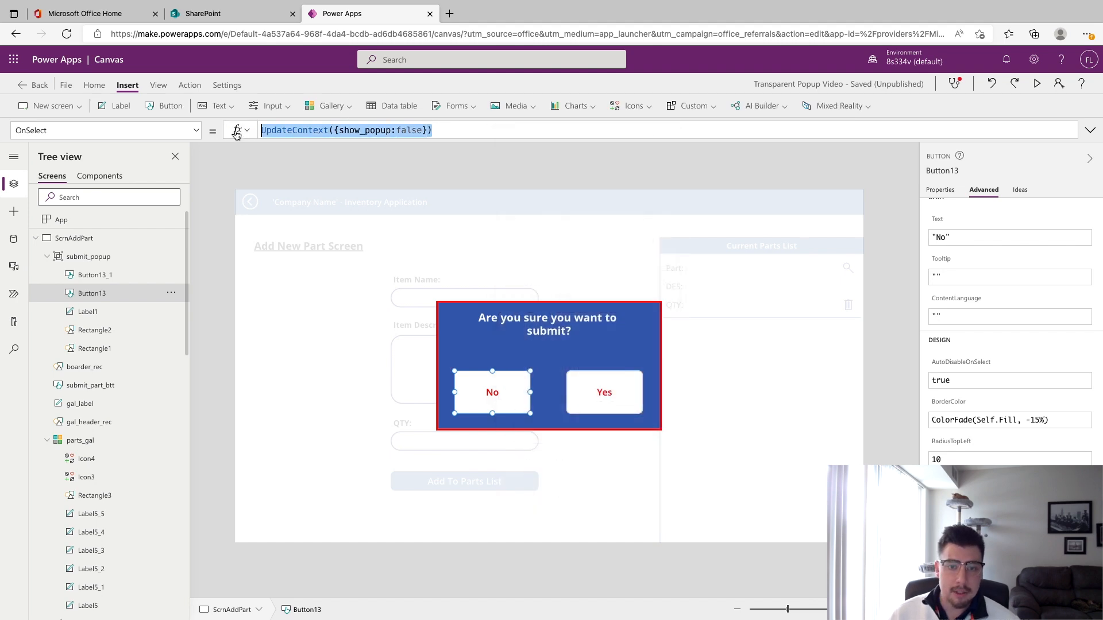
click(628, 395)
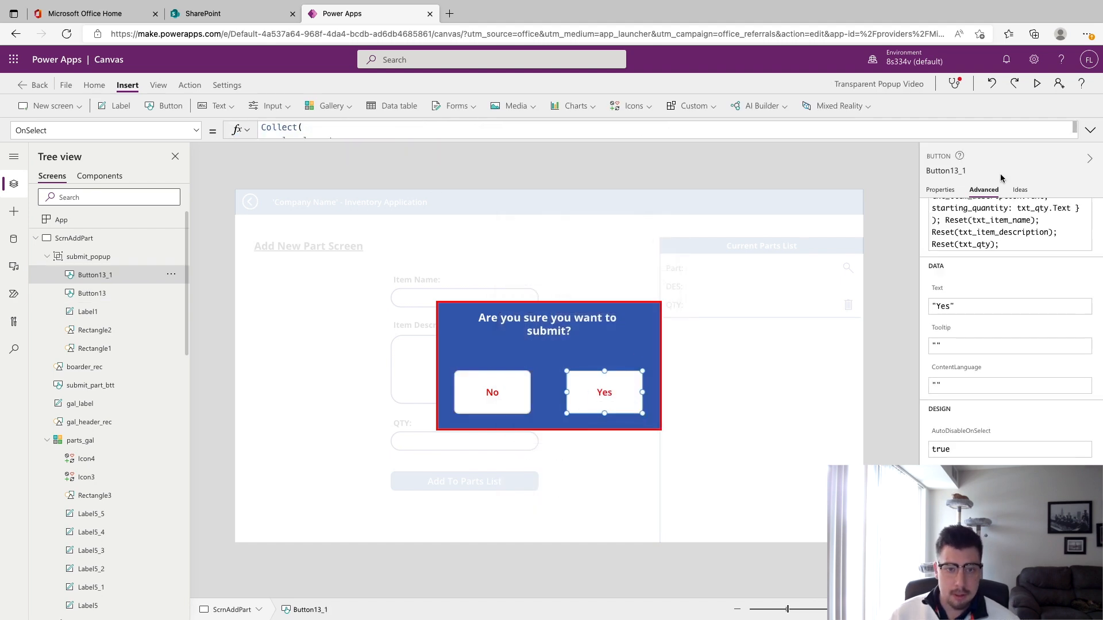
click(1090, 131)
click(388, 264)
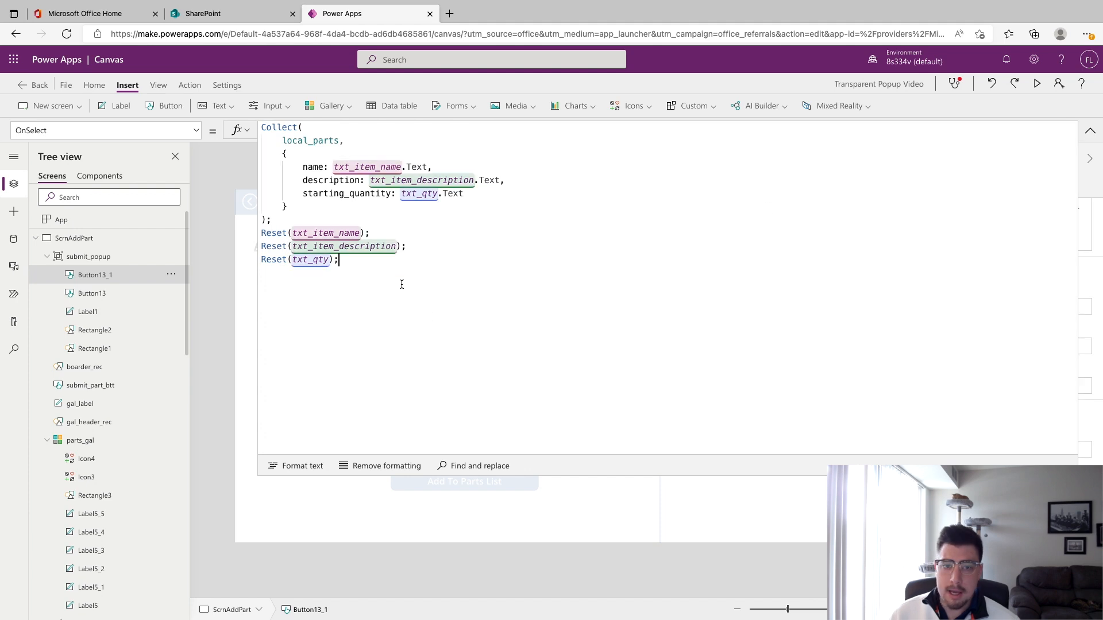
key(ctrl+v)
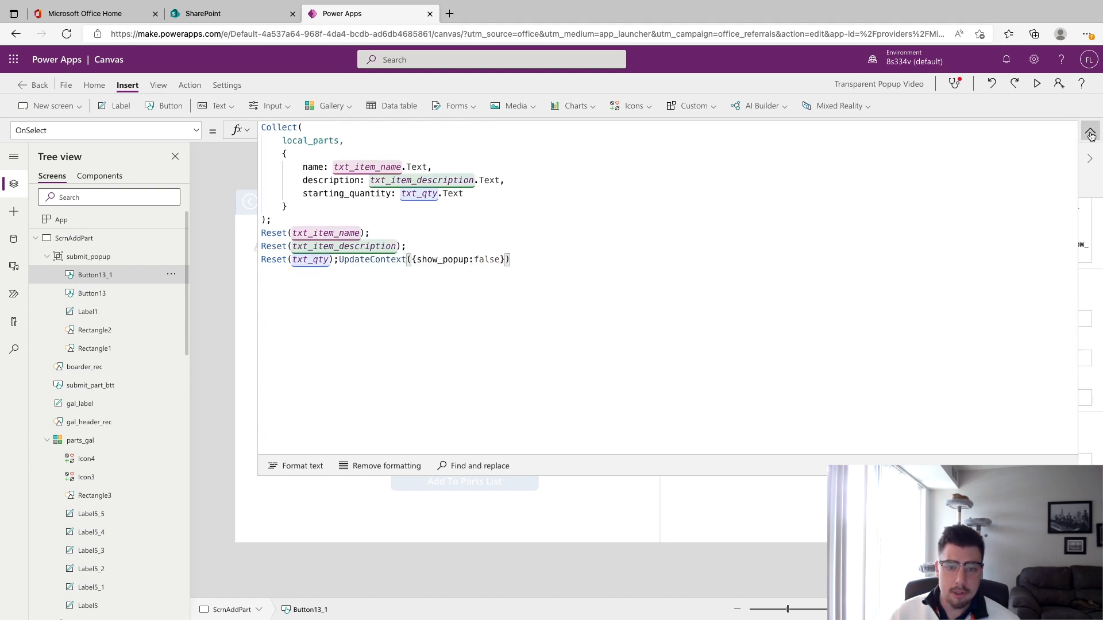
click(1091, 133)
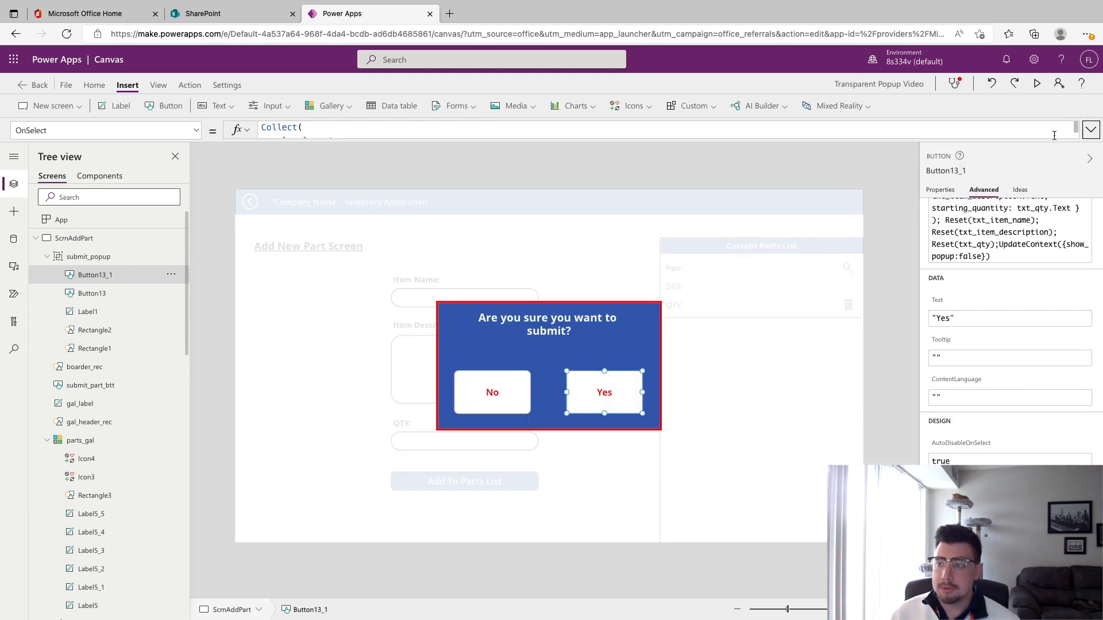
Step: Preview the app, dismiss the popup with No, and enter a part named "abc" with description "description" and quantity 12
click(1035, 85)
click(411, 409)
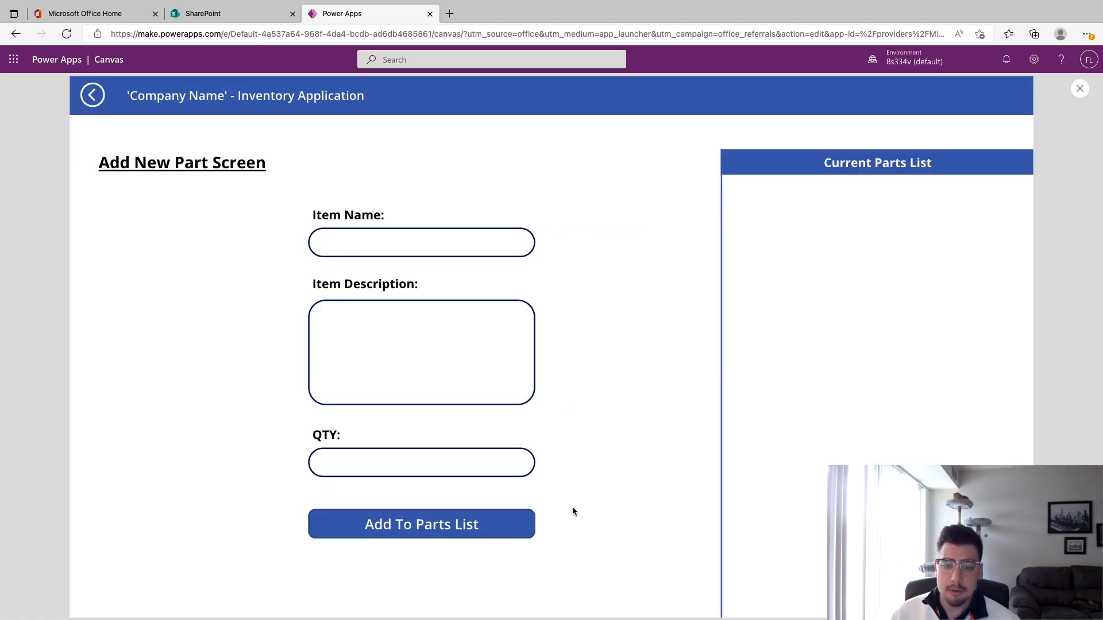
click(370, 239)
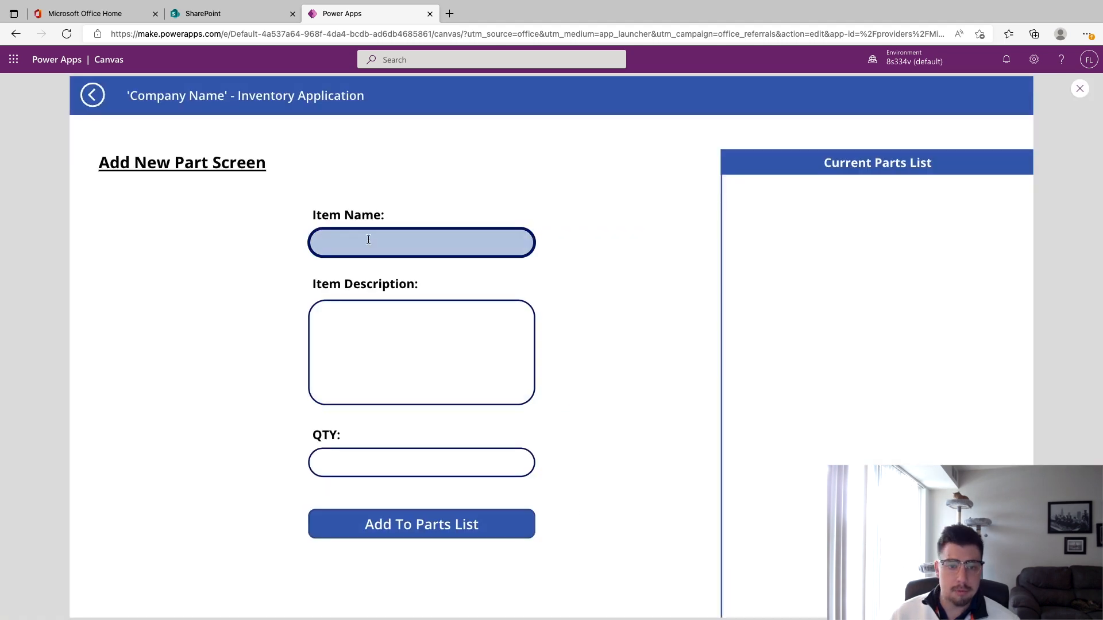
text(abc)
key(Tab)
text(descriptio)
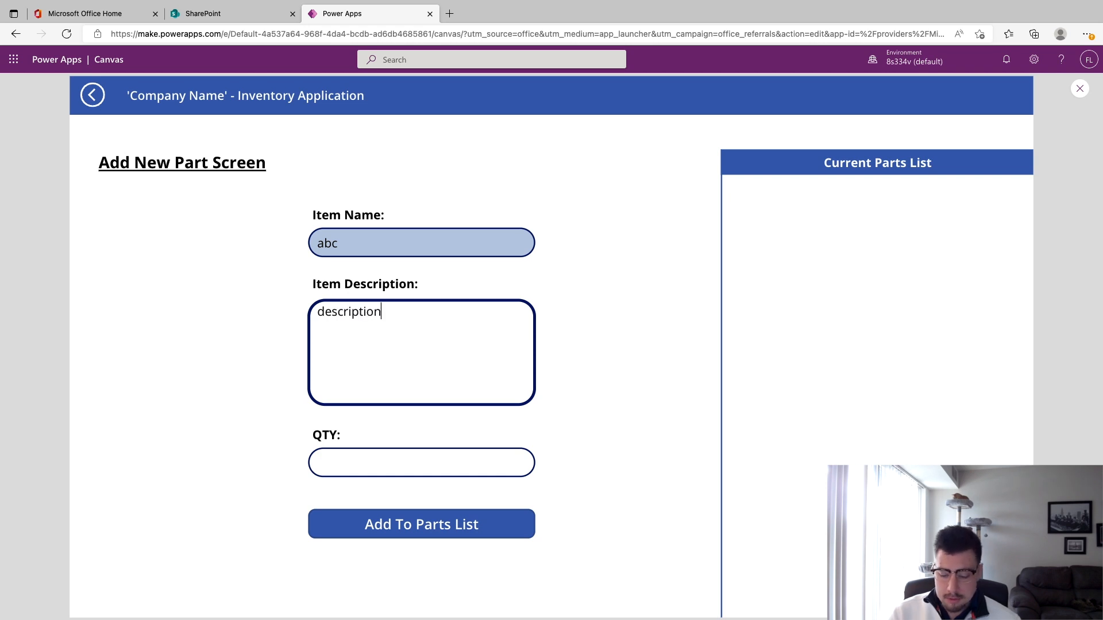
text(n)
key(Tab)
text(12)
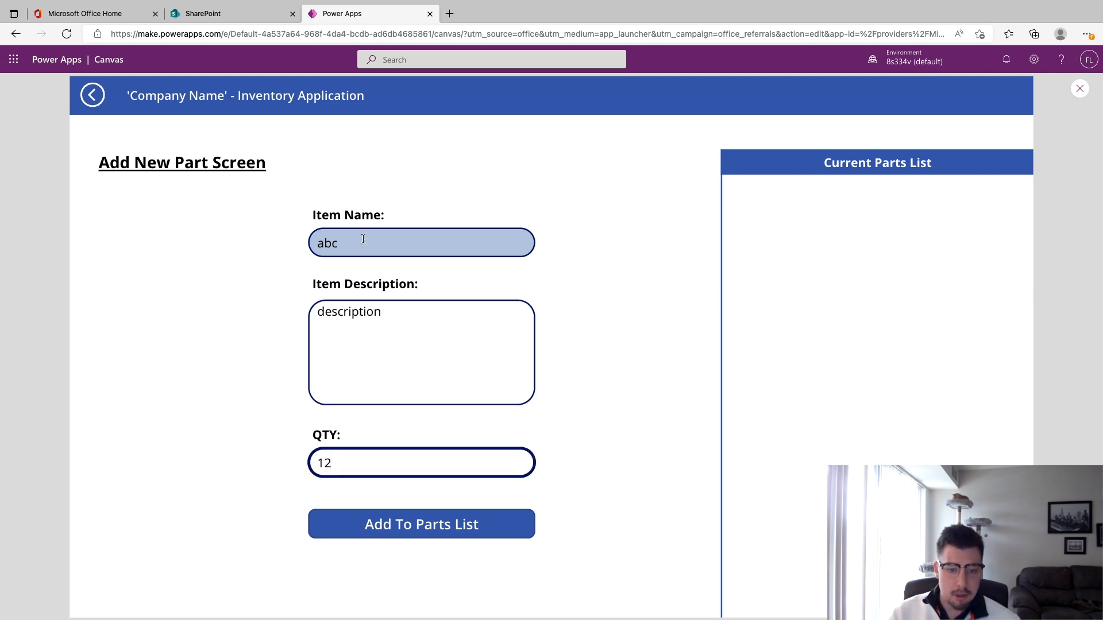
Step: Request adding the part, decline with No in the popup, and change the item description to "better desc"
click(463, 524)
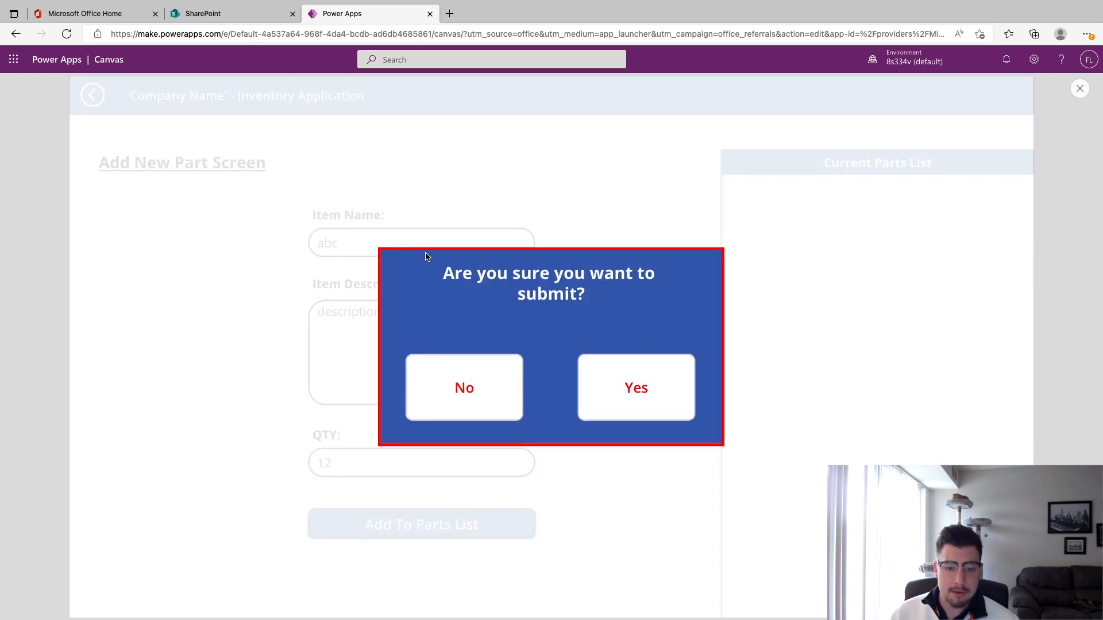
click(479, 377)
click(490, 322)
key(BackSpace)
key(BackSpace)
key(BackSpace)
key(BackSpace)
key(BackSpace)
key(BackSpace)
key(BackSpace)
key(BackSpace)
key(BackSpace)
key(BackSpace)
key(BackSpace)
text(be)
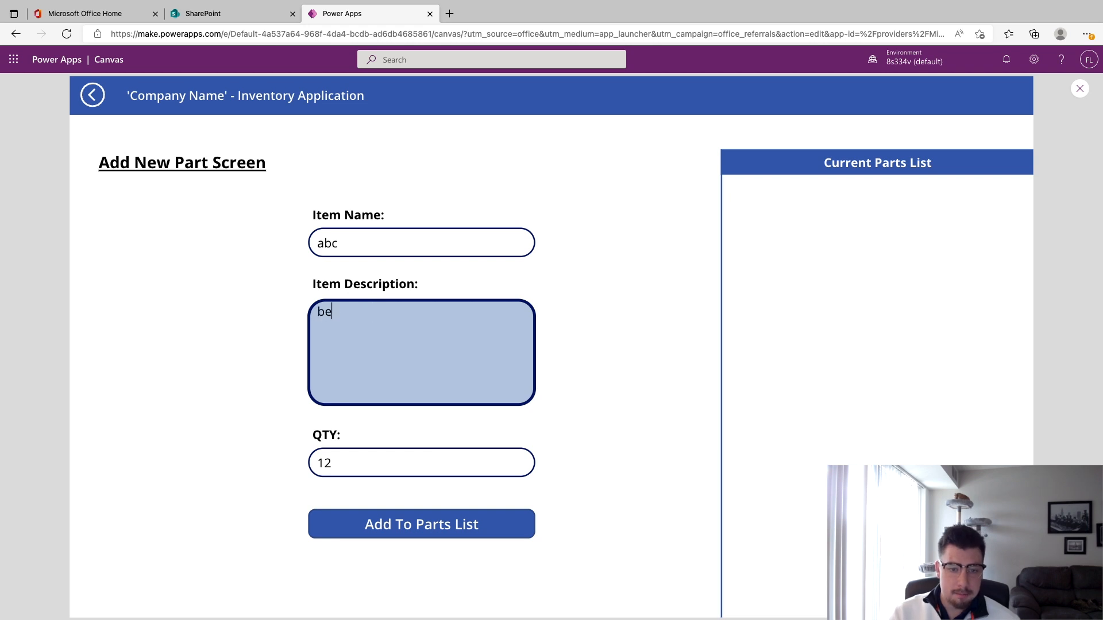
text(tter desc)
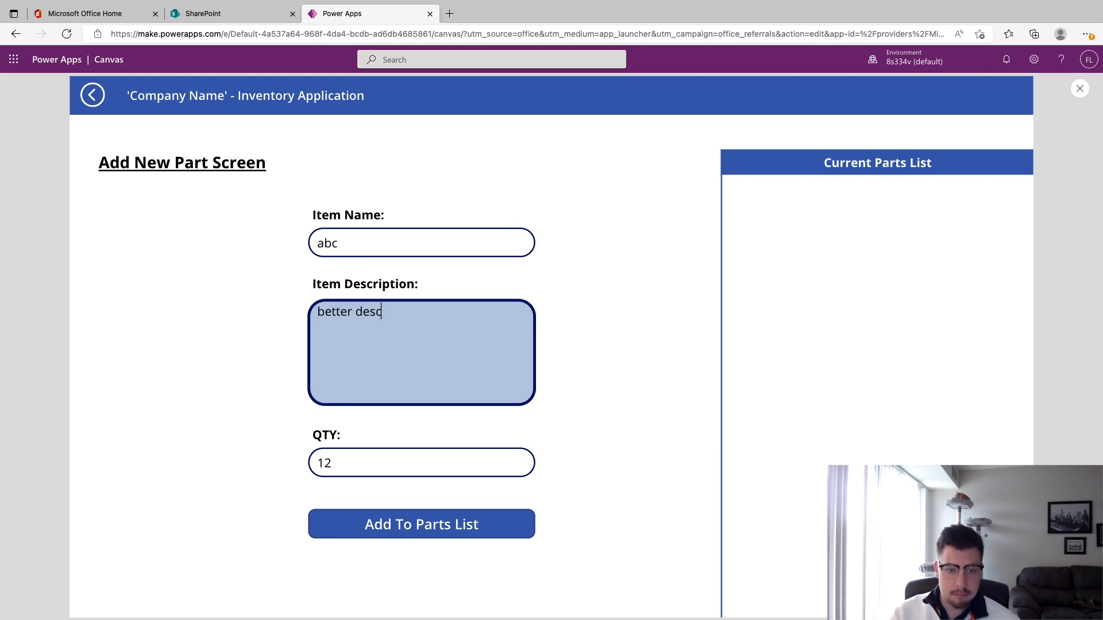
Step: Add the part to the parts list and confirm the submission with Yes in the popup
click(411, 534)
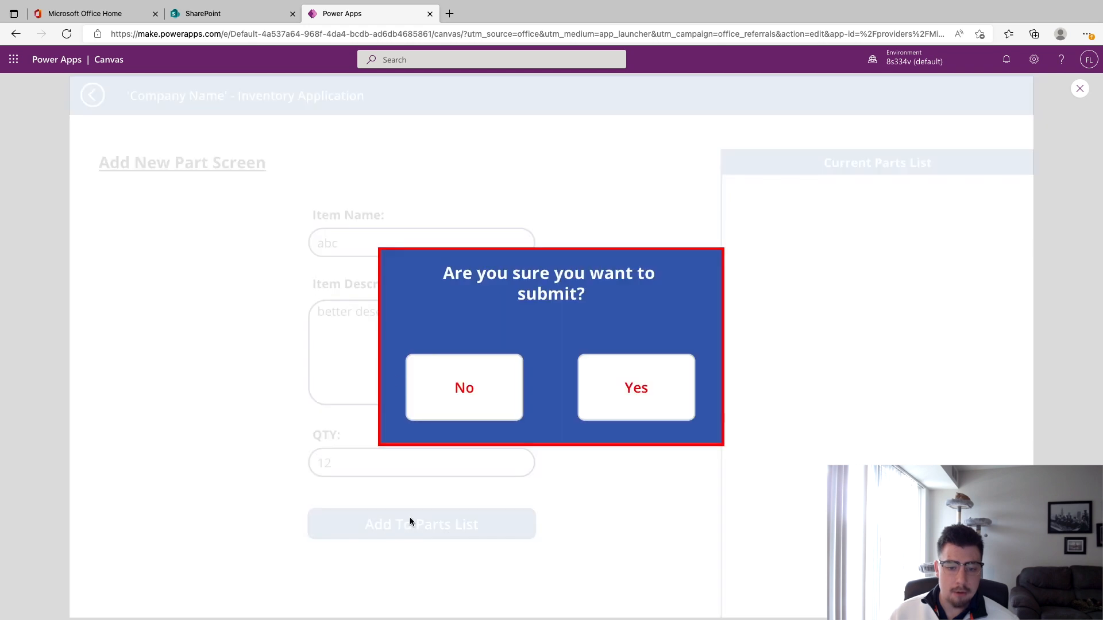
click(659, 397)
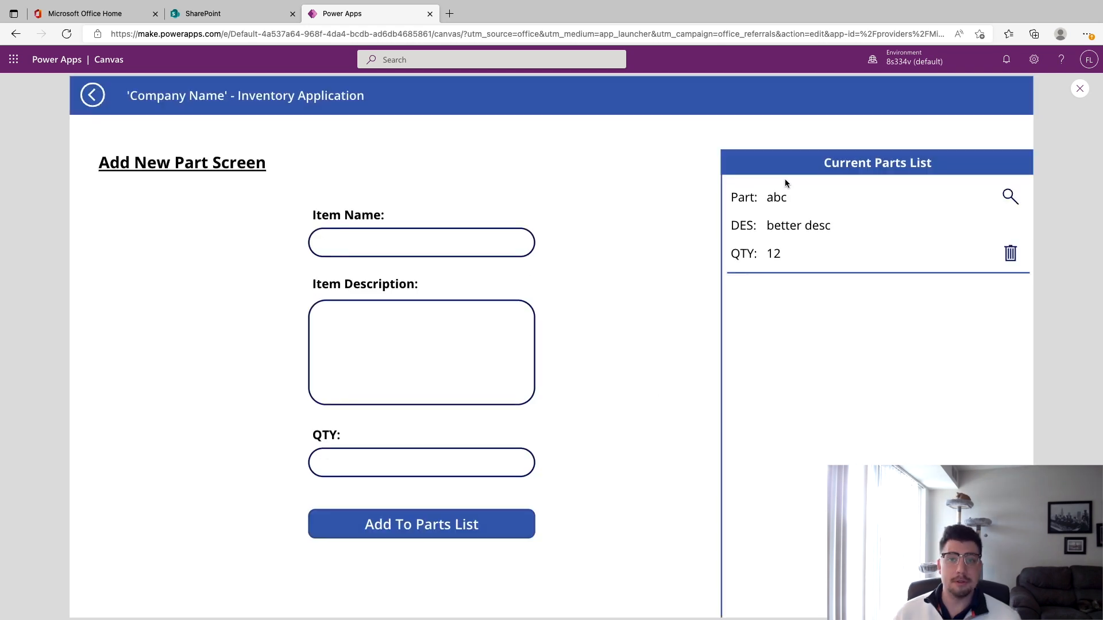
click(440, 524)
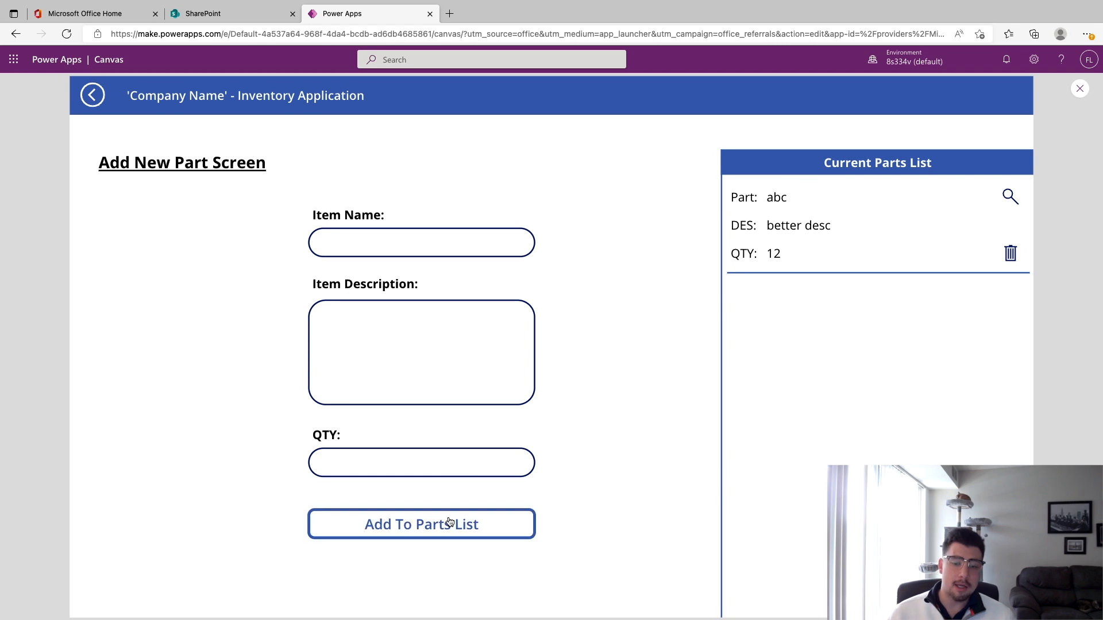